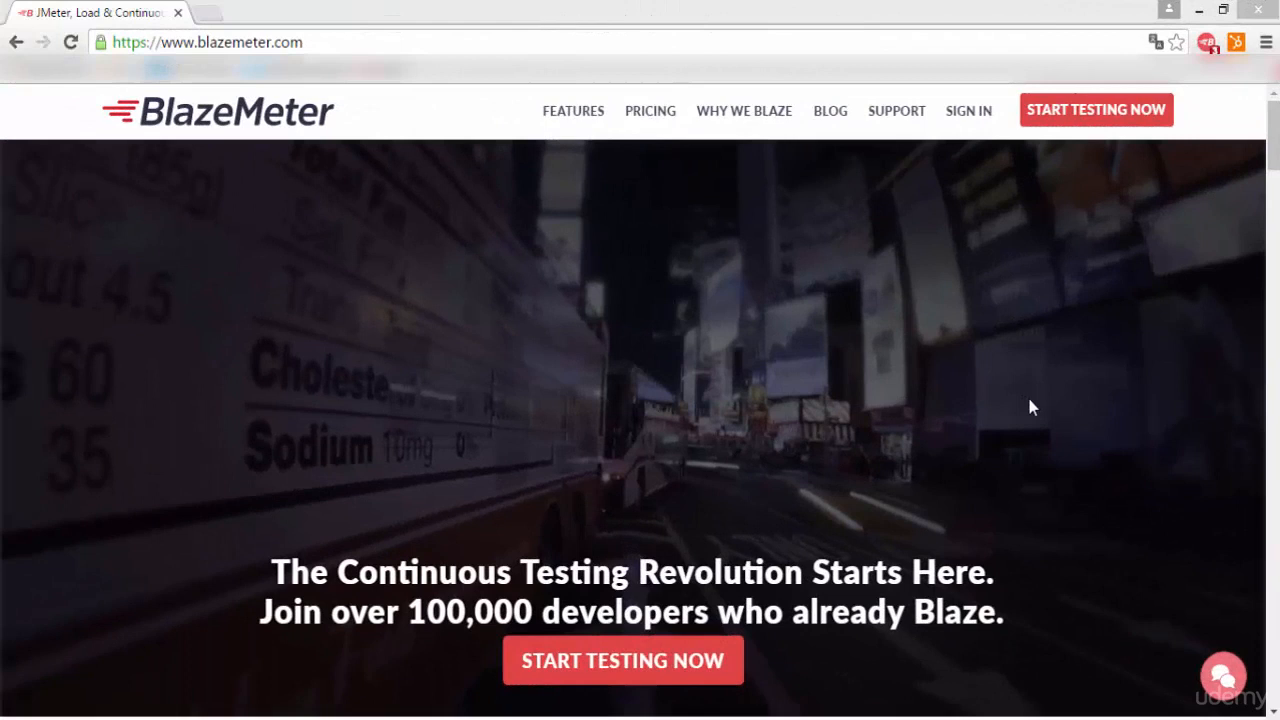
View the 14-day free PRO trial sign-up form, close it, and go to the existing account's sign-in.
{"action": "left_click", "coordinate": [1100, 112]}
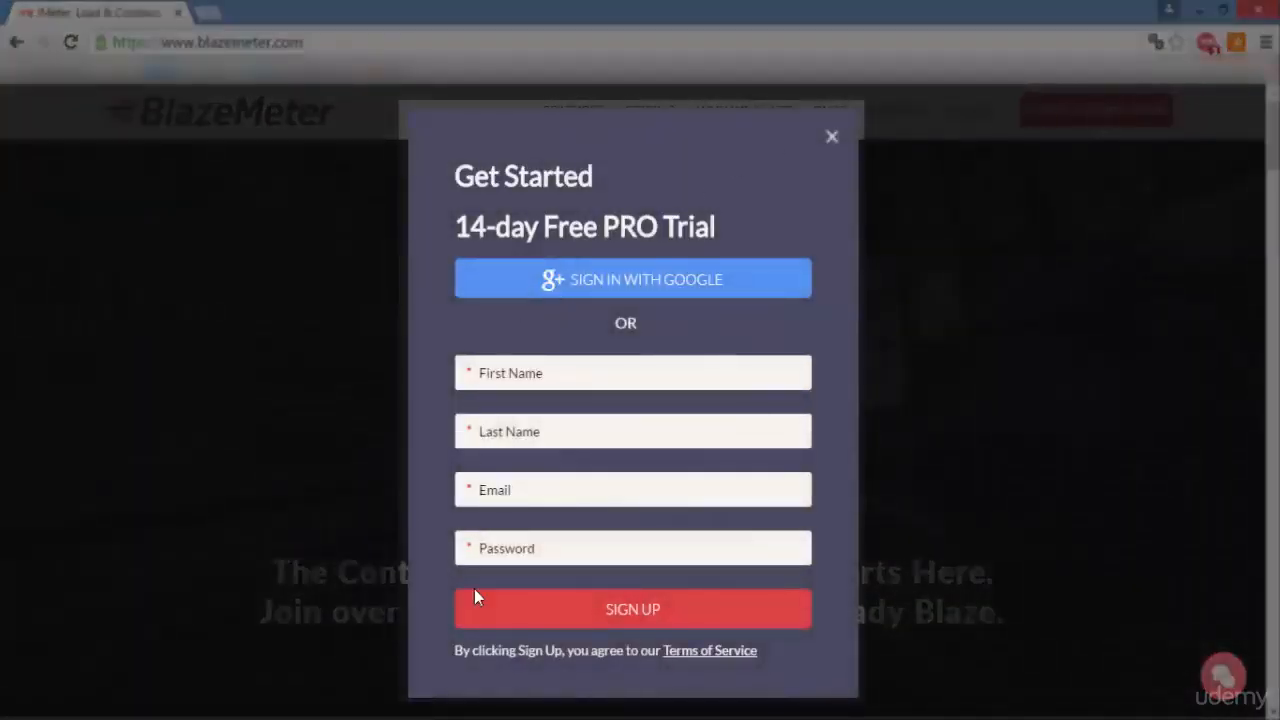
{"action": "left_click", "coordinate": [832, 136]}
{"action": "left_click", "coordinate": [955, 115]}
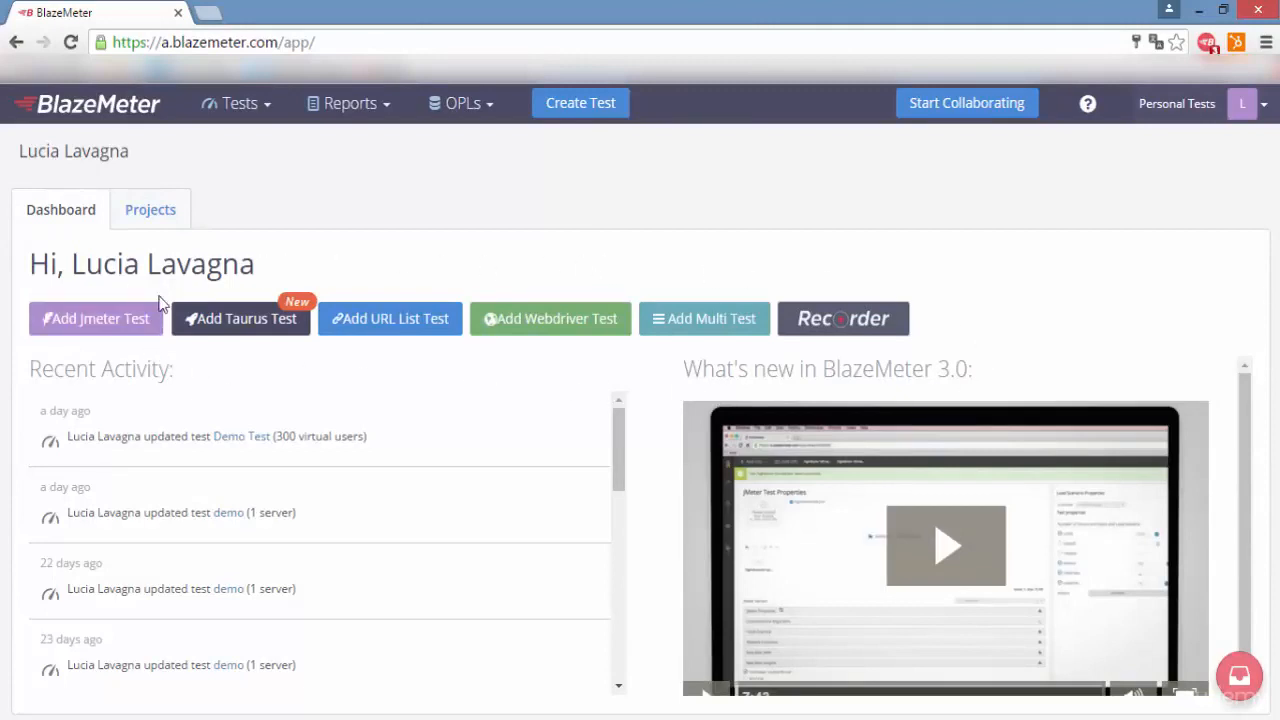
Create a new JMeter test and name it "Academy test".
{"action": "left_click", "coordinate": [82, 322]}
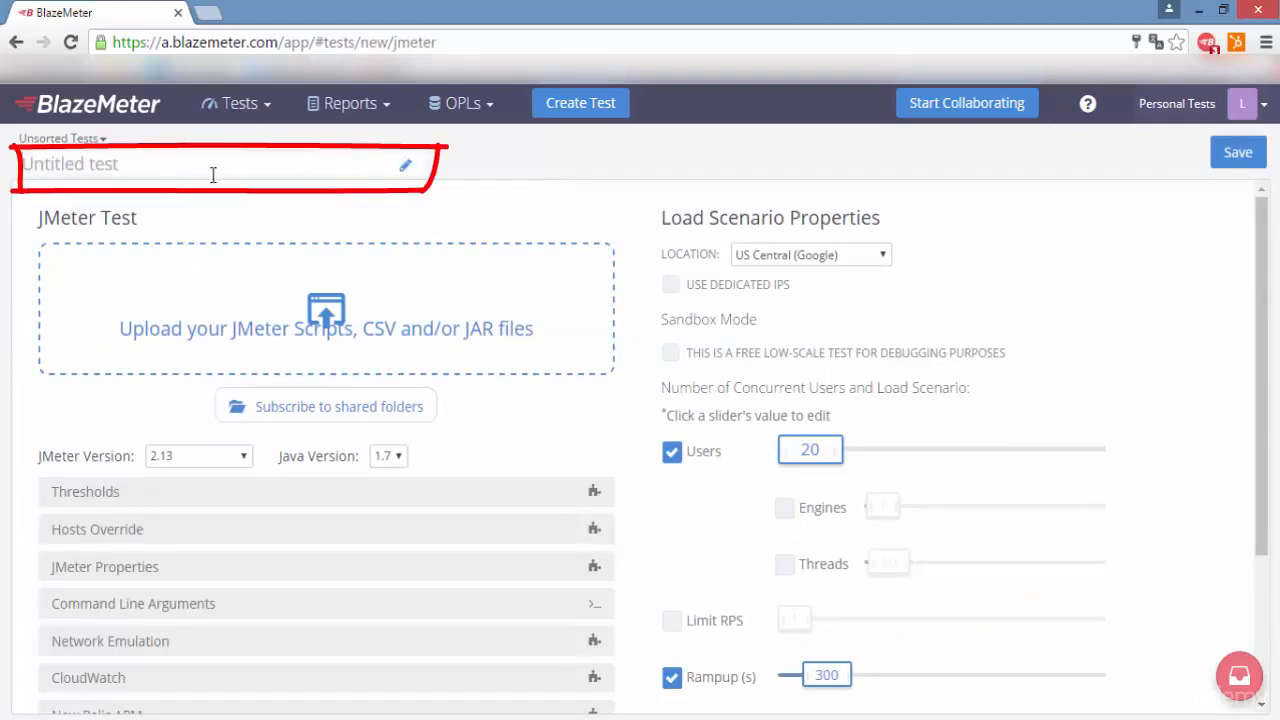
{"action": "left_click", "coordinate": [220, 174]}
{"action": "type", "text": "Academy"}
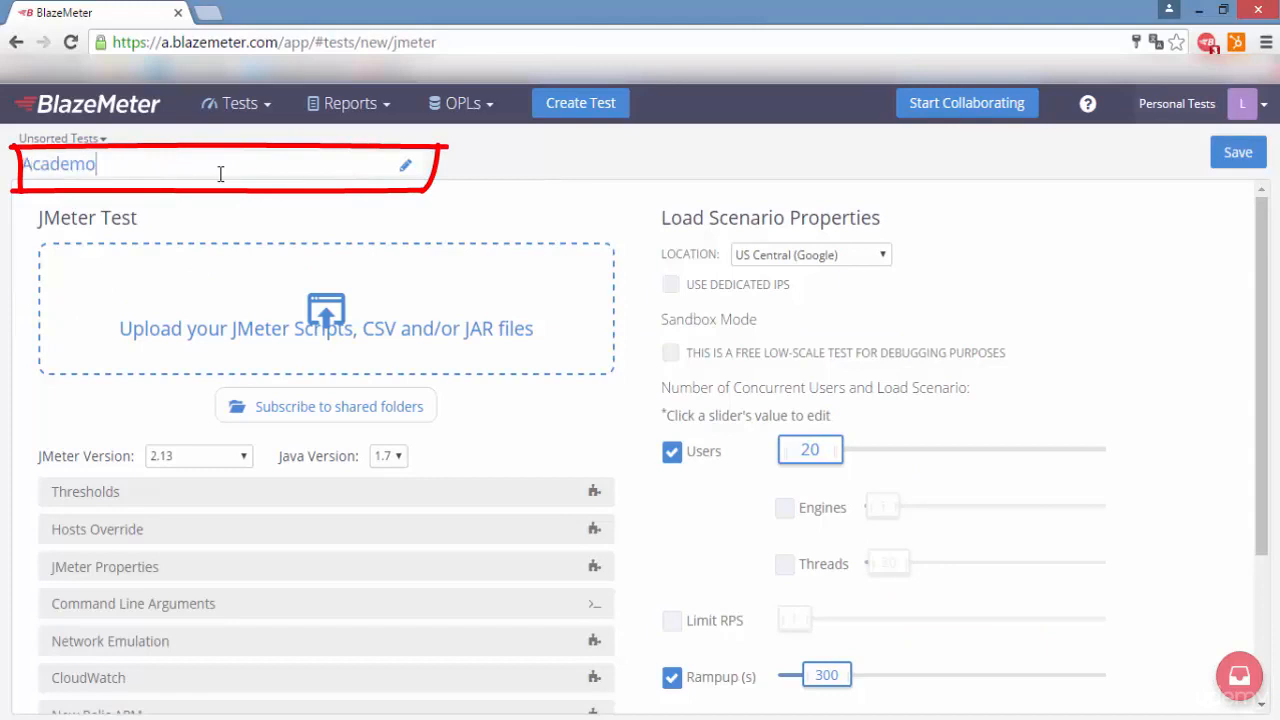
{"action": "type", "text": " test"}
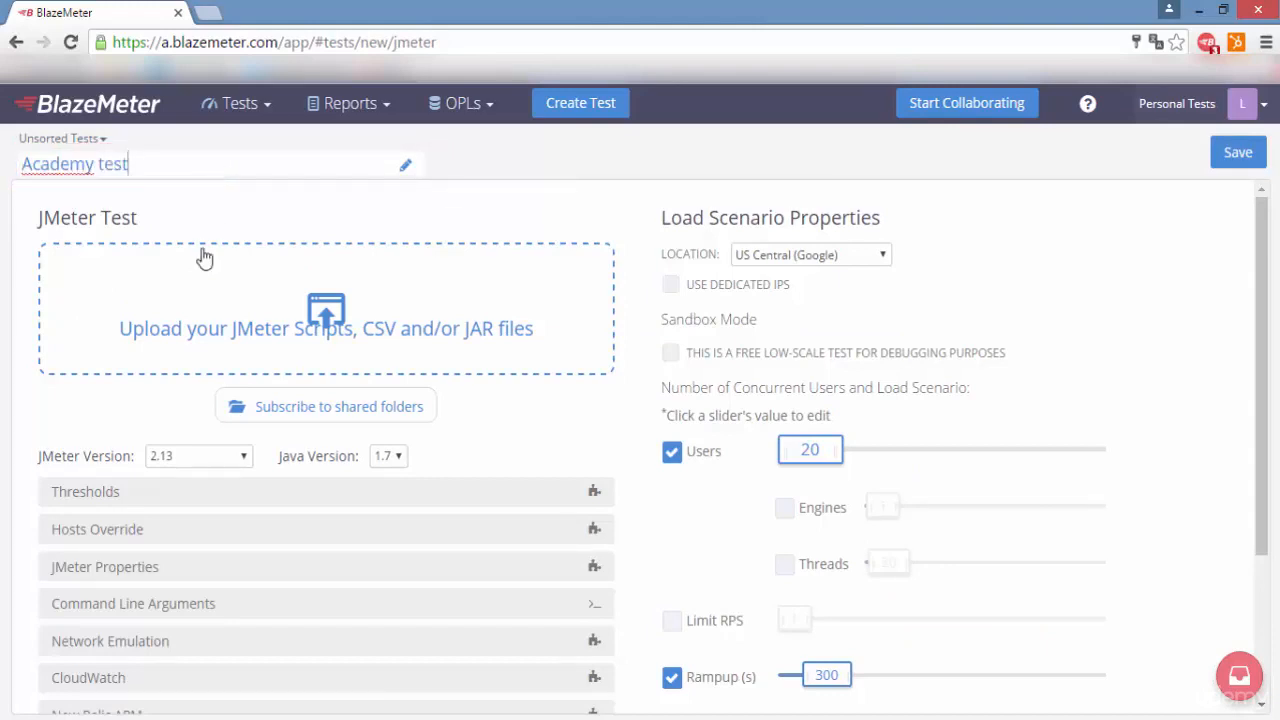
Upload searchData and testScenario.jmx from the module 4 folder to the test.
{"action": "left_click", "coordinate": [473, 321]}
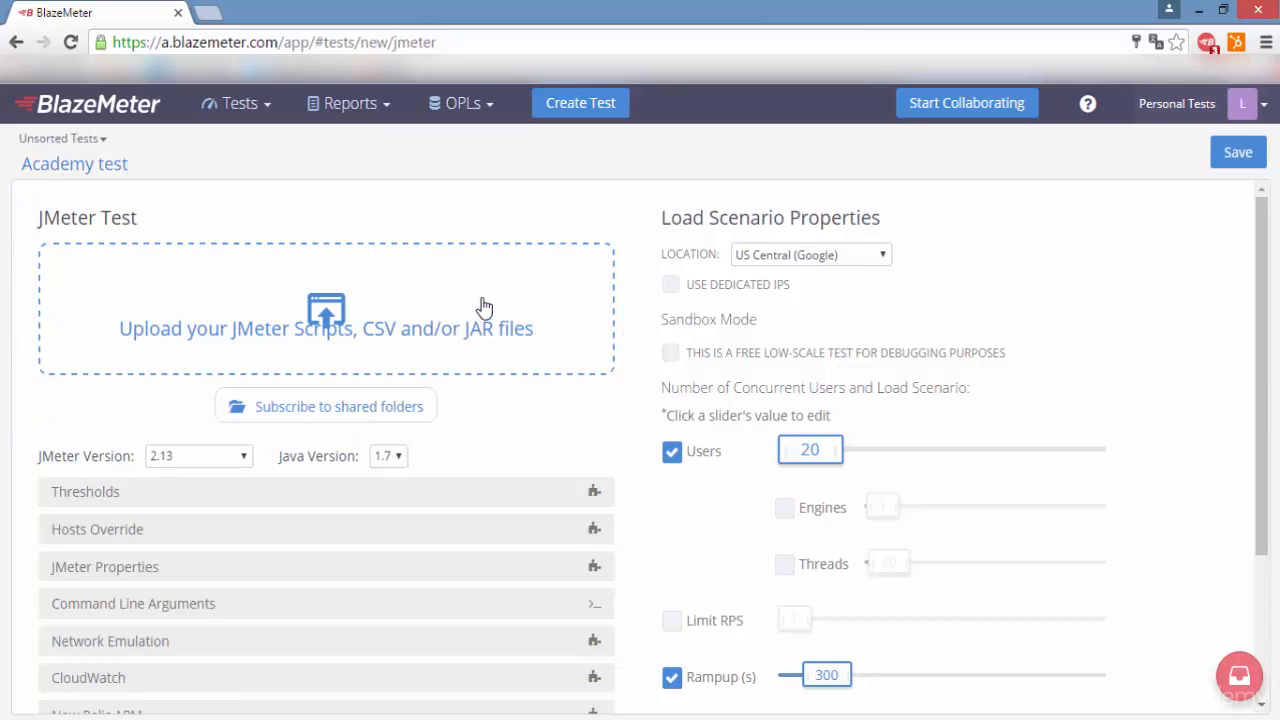
{"action": "left_click", "coordinate": [106, 718]}
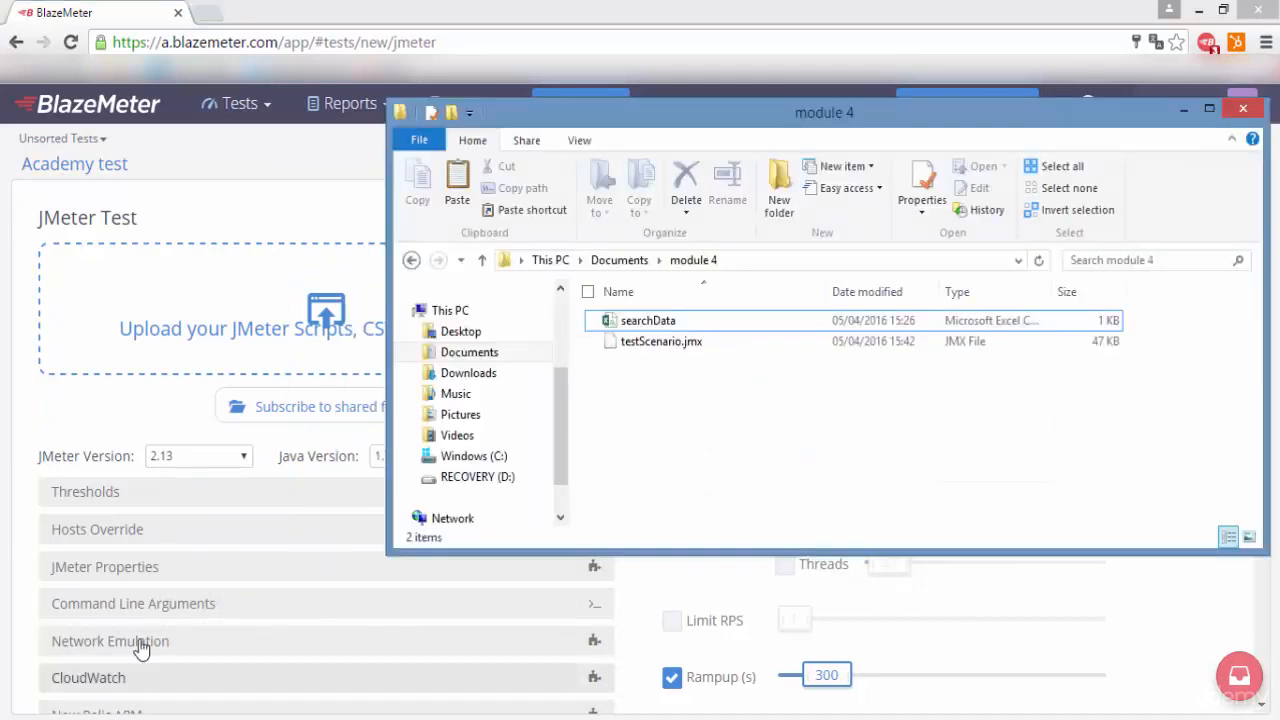
{"action": "left_click_drag", "start_coordinate": [645, 369], "coordinate": [668, 314]}
{"action": "left_click_drag", "start_coordinate": [657, 337], "coordinate": [320, 314]}
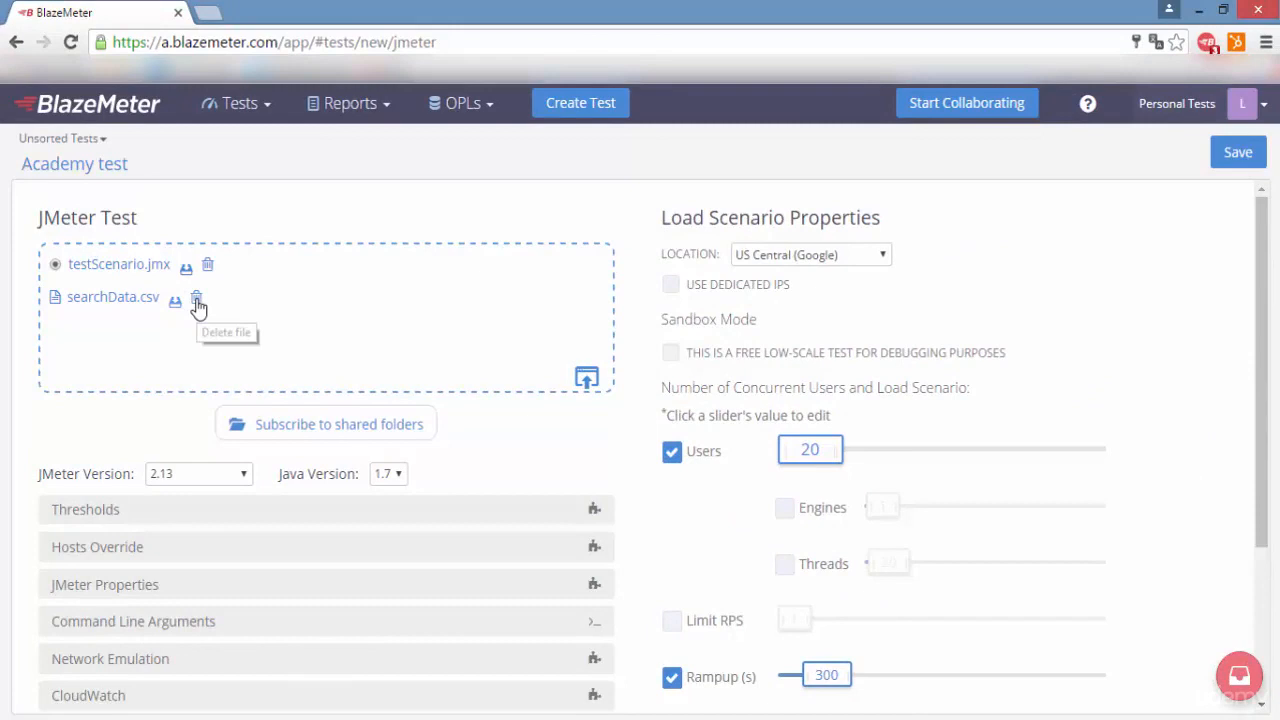
Remove searchData.csv from the test and upload it again from the module 4 folder.
{"action": "left_click", "coordinate": [197, 302]}
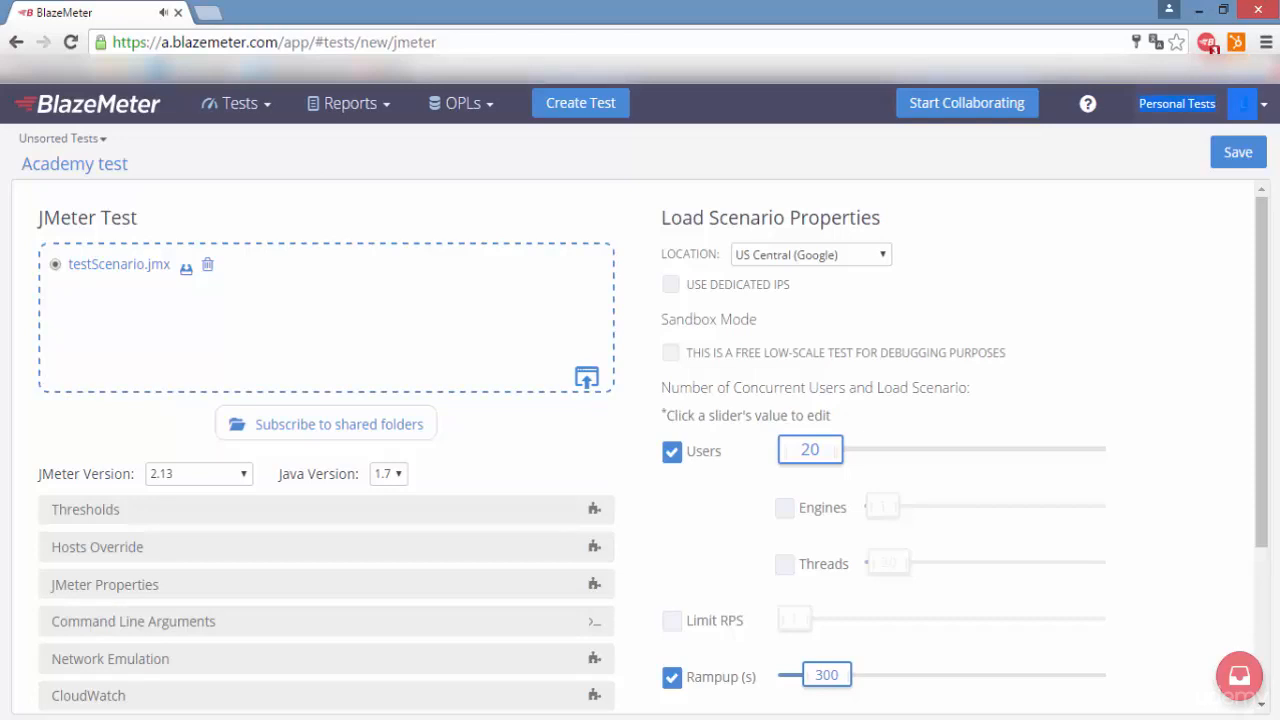
{"action": "left_click", "coordinate": [90, 718]}
{"action": "left_click_drag", "start_coordinate": [652, 320], "coordinate": [405, 308]}
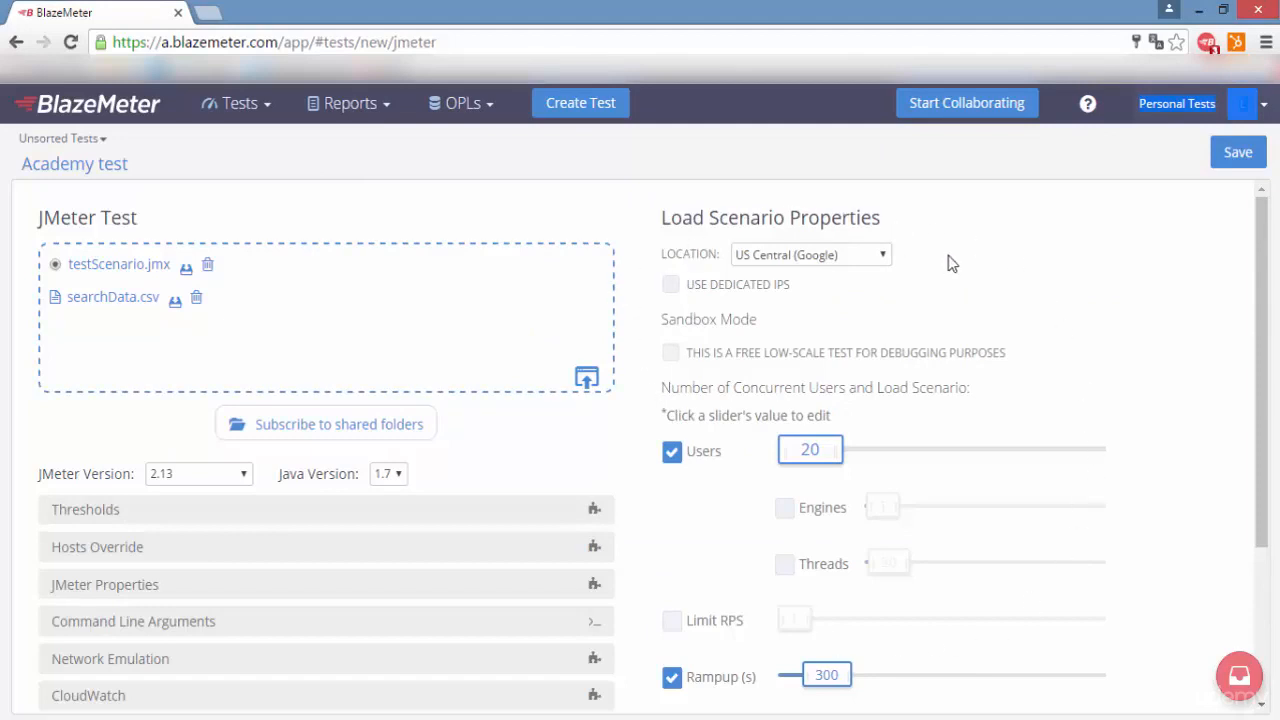
Switch to Apache JMeter to examine the thread properties of test case 1, and return to the BlazeMeter test.
{"action": "left_click", "coordinate": [540, 719]}
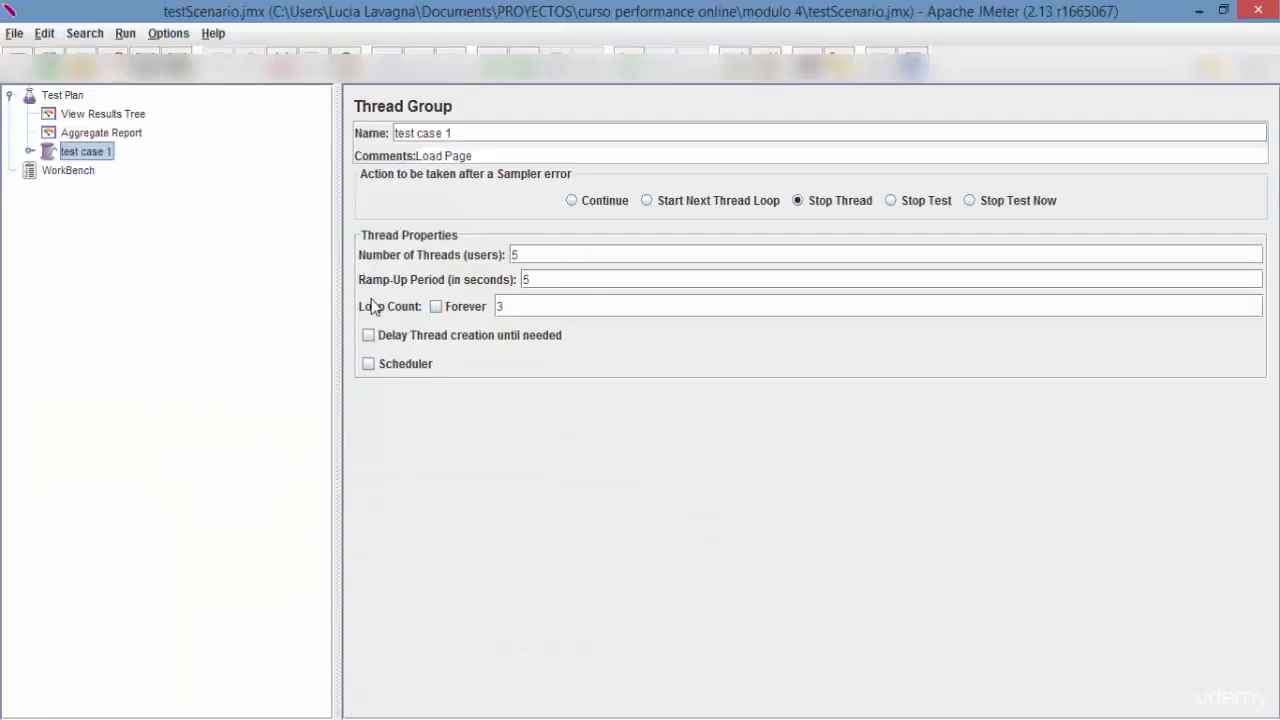
{"action": "left_click", "coordinate": [500, 719]}
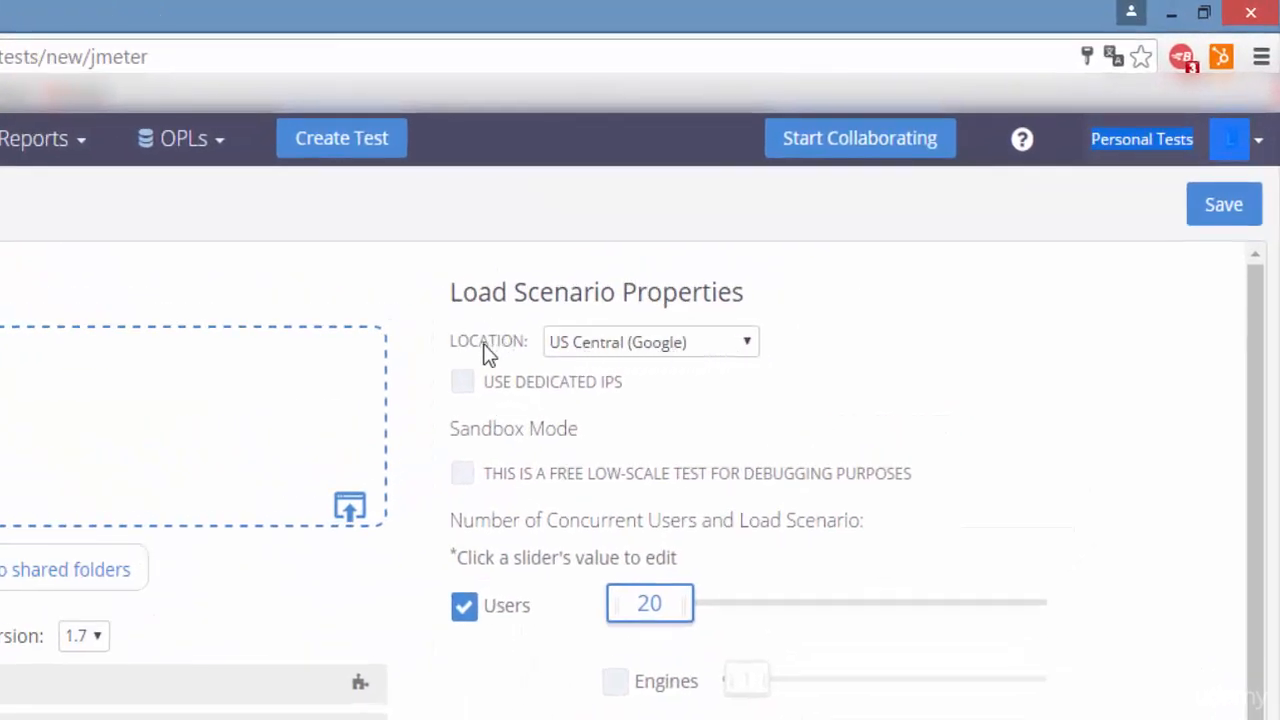
Reselect US Central (Google) as the load location, and switch the free low-scale sandbox mode on and off again.
{"action": "left_click", "coordinate": [746, 345]}
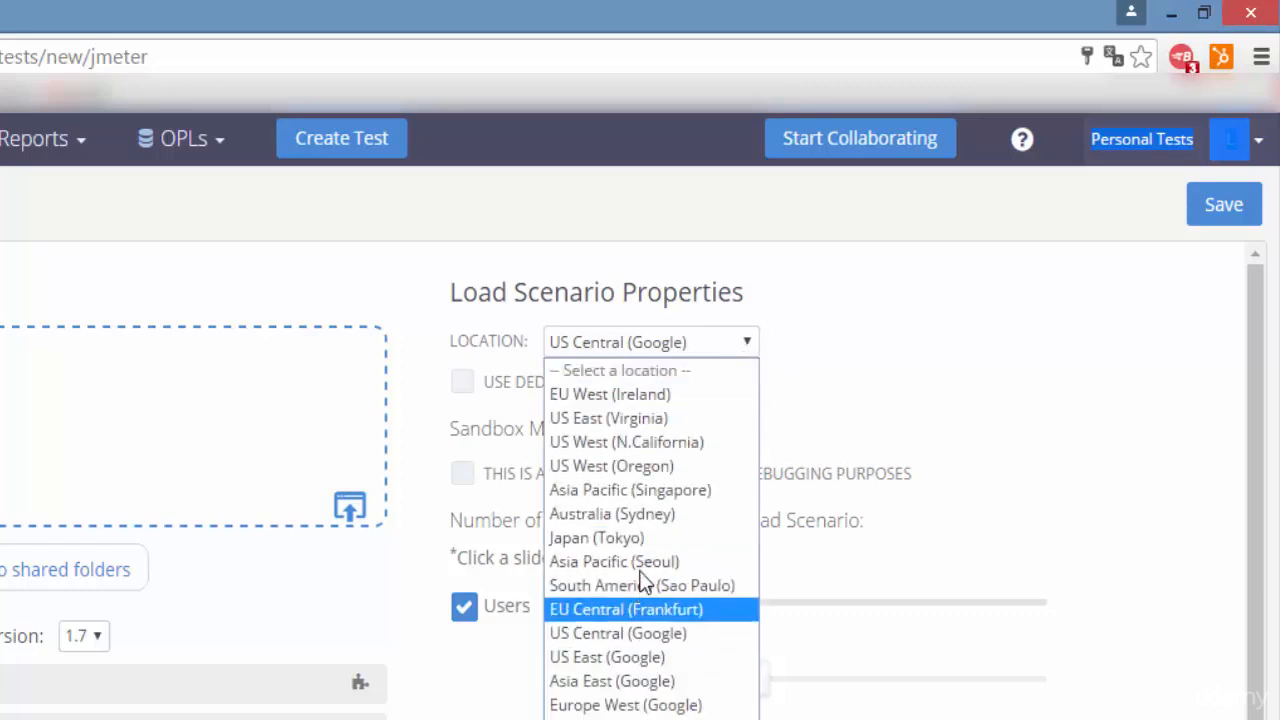
{"action": "left_click", "coordinate": [650, 633]}
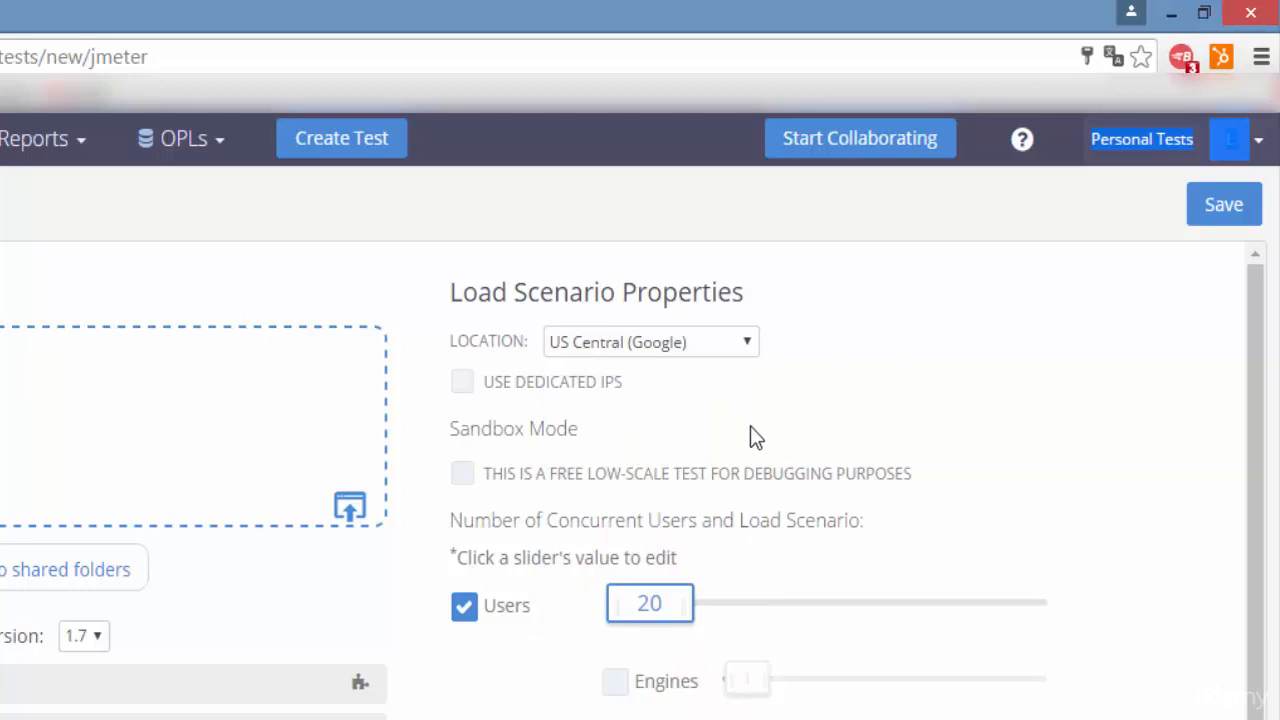
{"action": "left_click", "coordinate": [466, 478]}
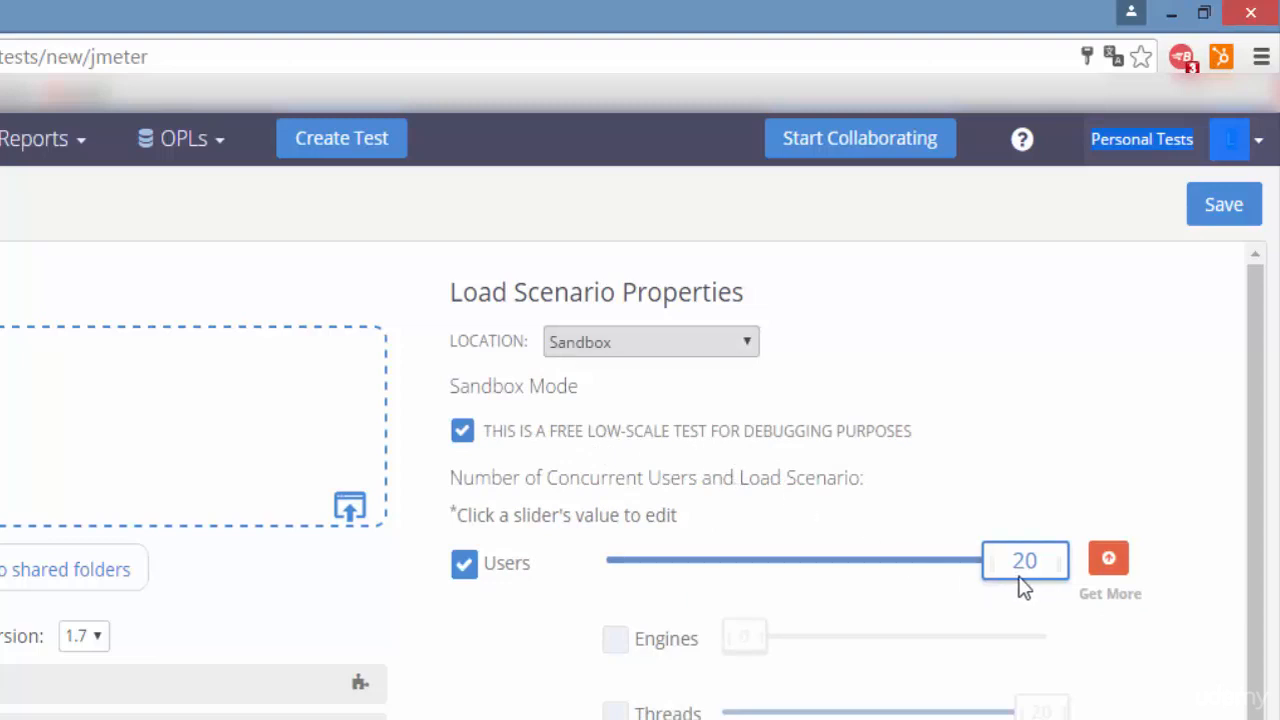
{"action": "left_click", "coordinate": [463, 433]}
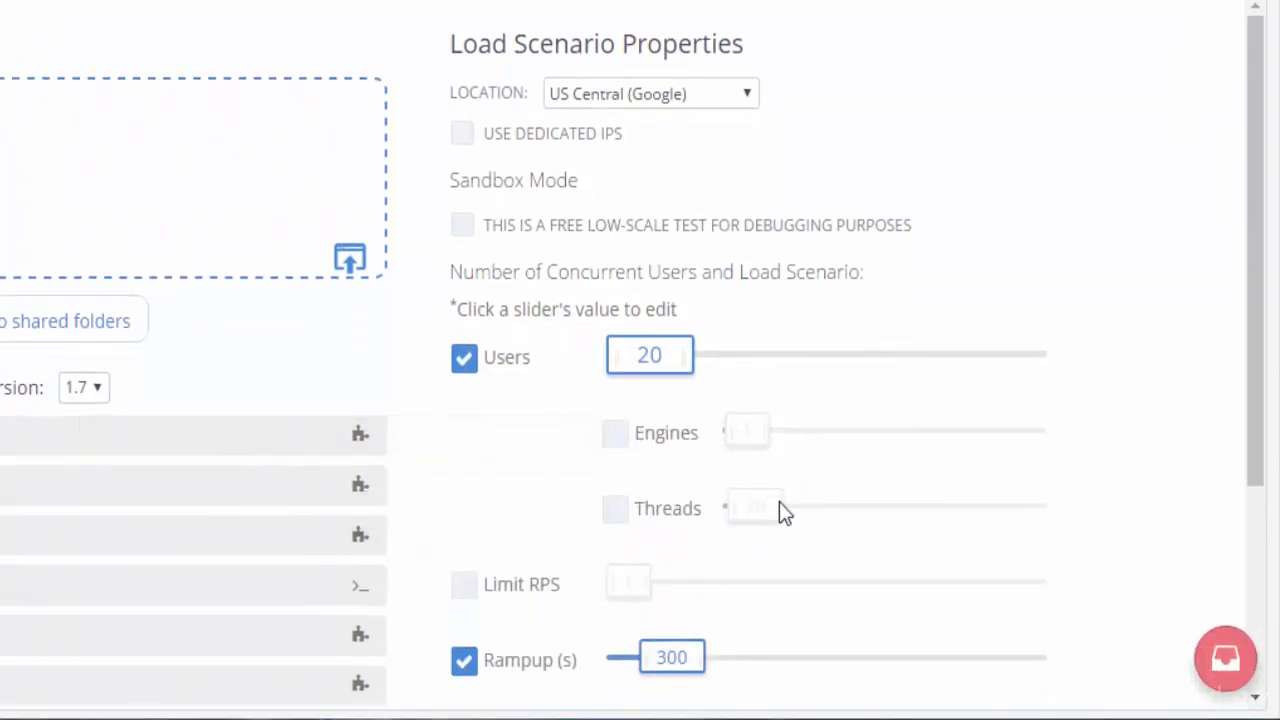
Set the number of concurrent users to 100.
{"action": "left_click", "coordinate": [648, 355]}
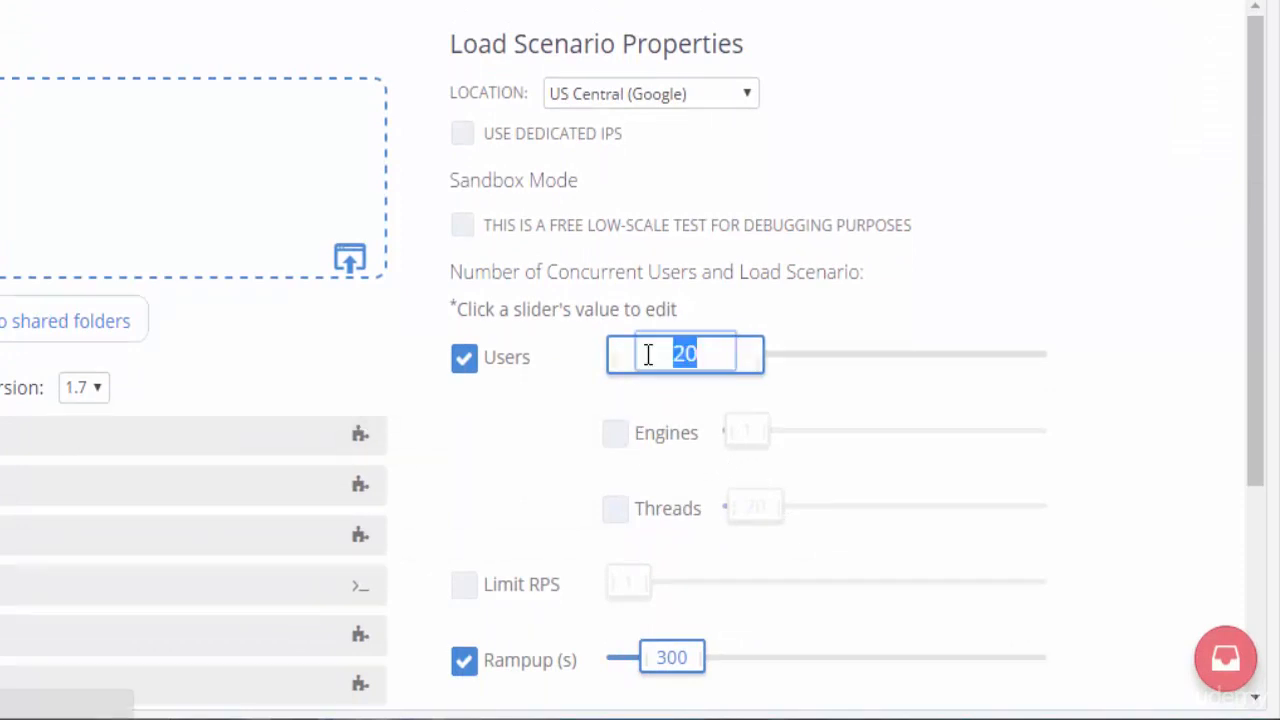
{"action": "type", "text": "100"}
{"action": "key", "text": "Return"}
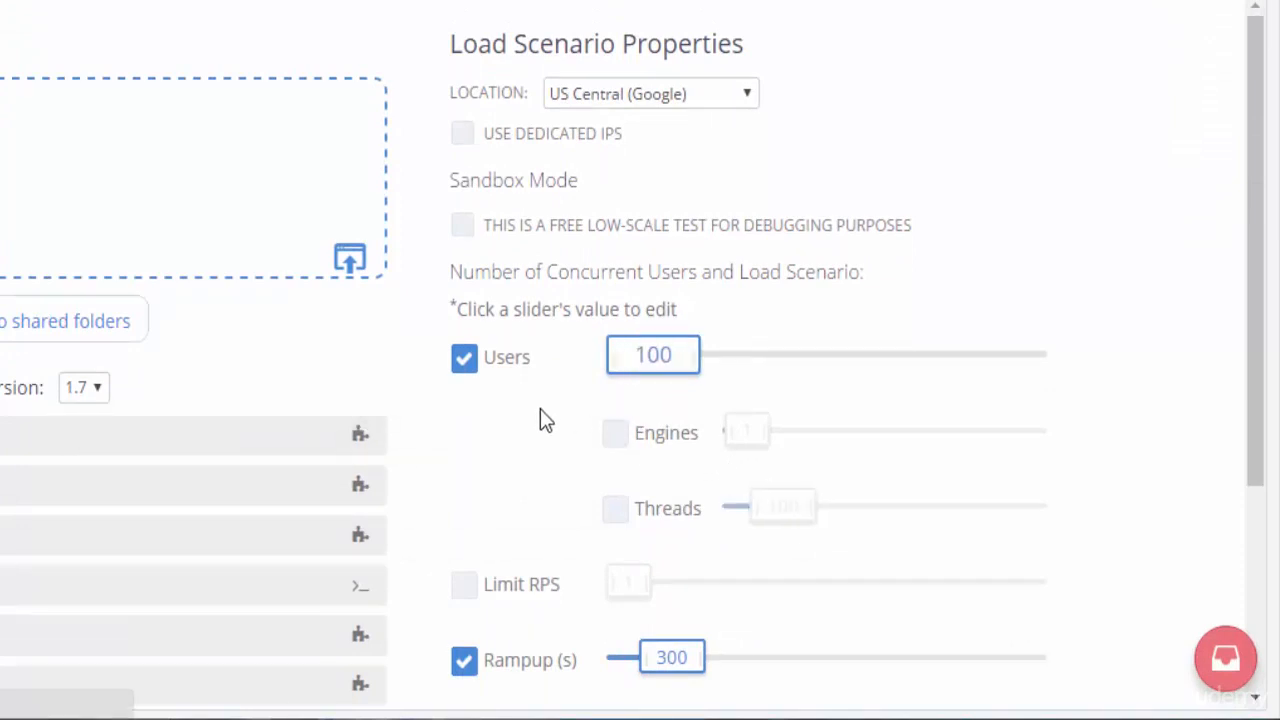
Set the number of concurrent users to 1000.
{"action": "left_click", "coordinate": [668, 356]}
{"action": "type", "text": "1000"}
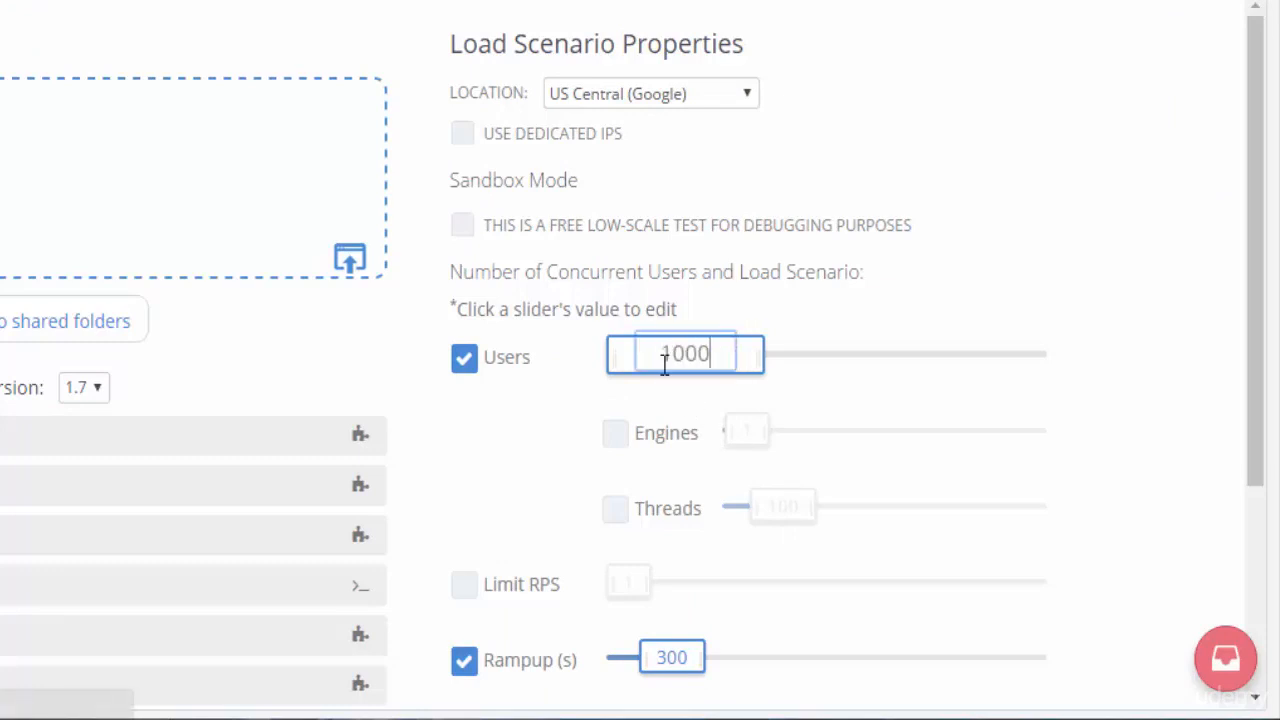
{"action": "key", "text": "Return"}
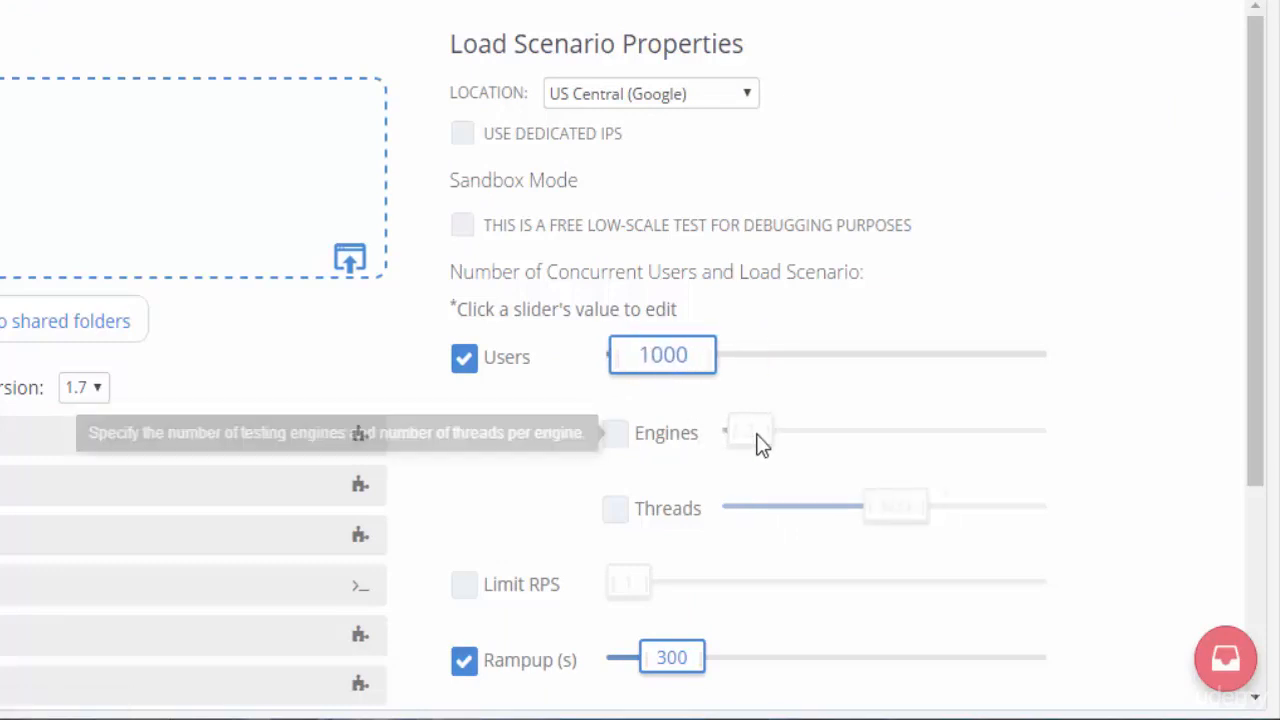
Enable manual control of Engines and Threads, and disable both again in favour of the total user count.
{"action": "left_click", "coordinate": [615, 436]}
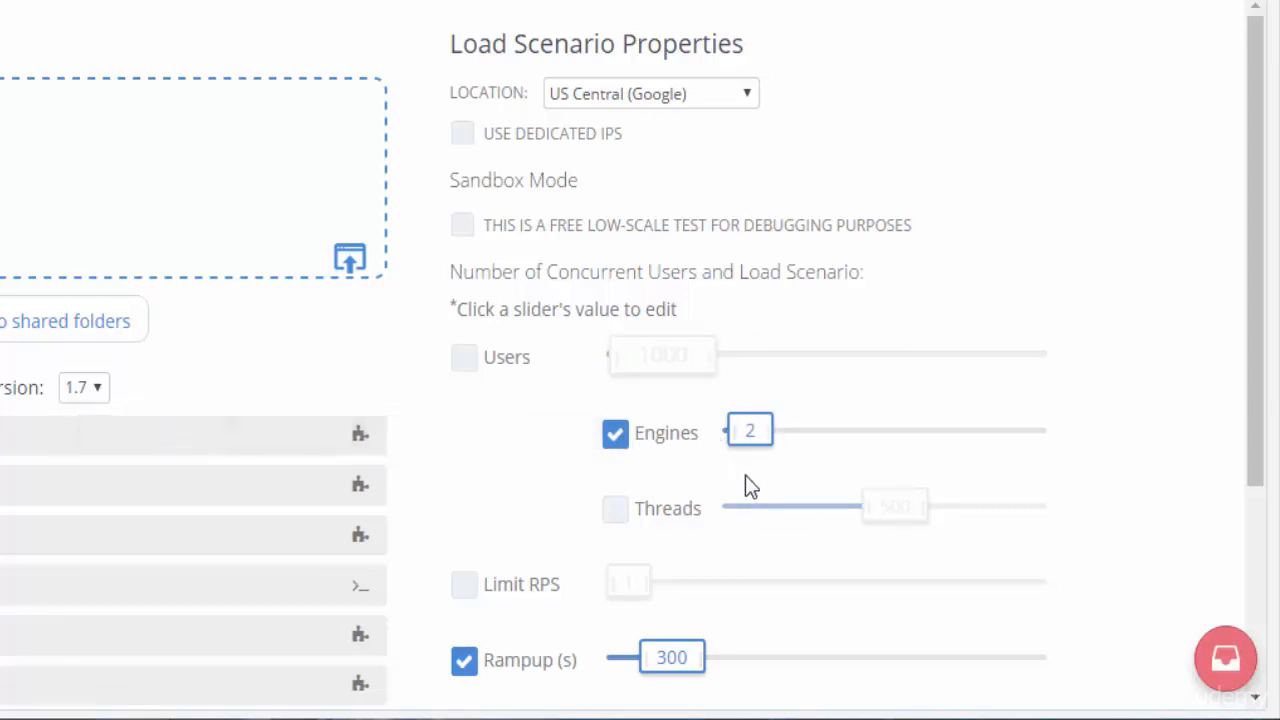
{"action": "left_click", "coordinate": [617, 510]}
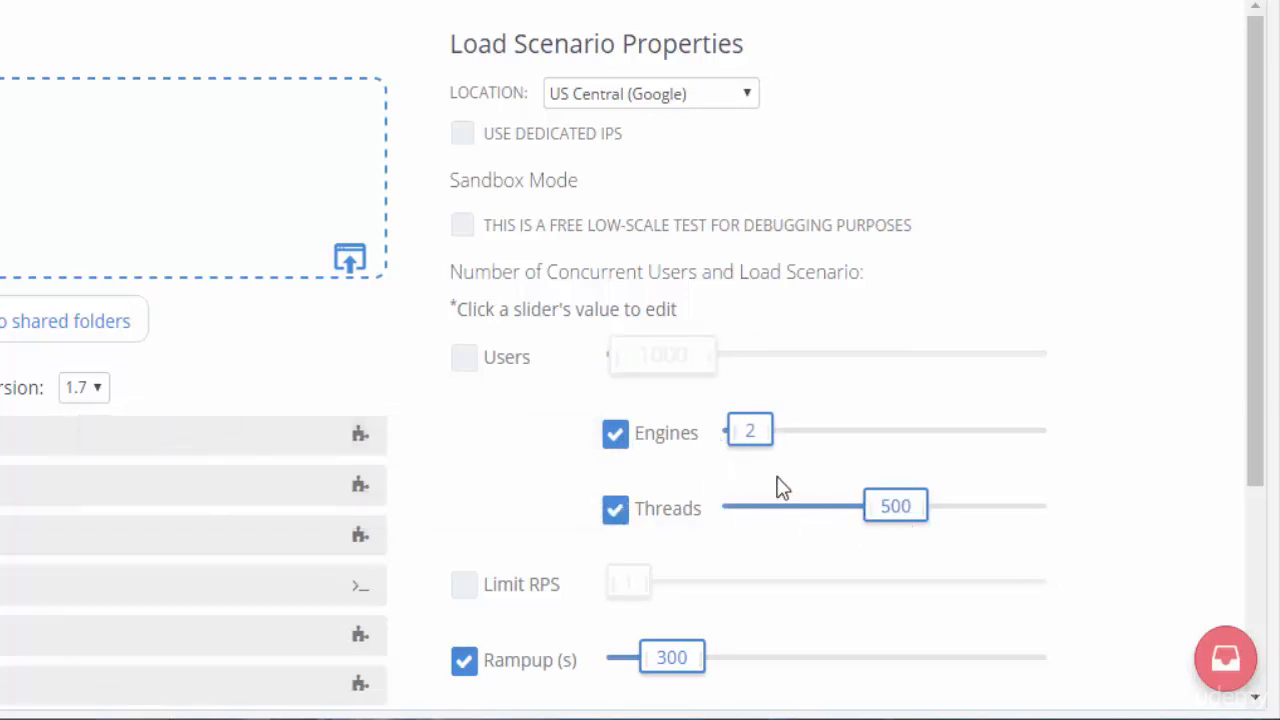
{"action": "left_click", "coordinate": [613, 510]}
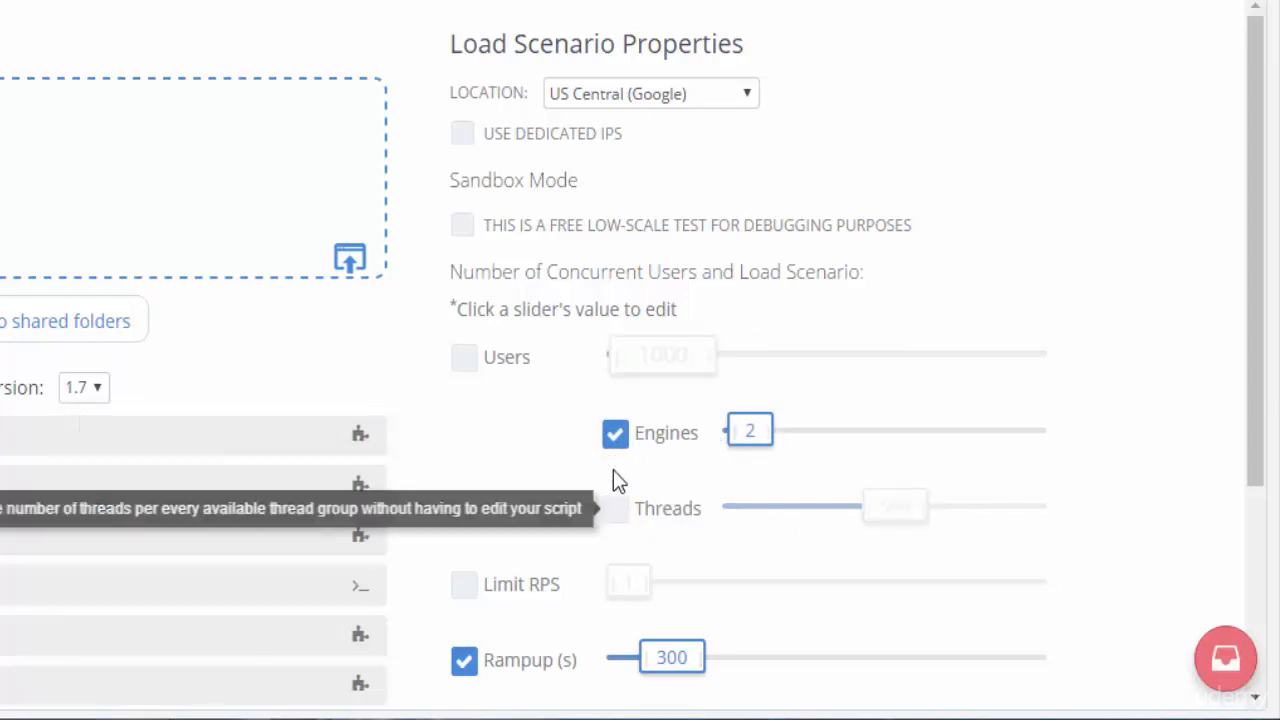
{"action": "left_click", "coordinate": [616, 436]}
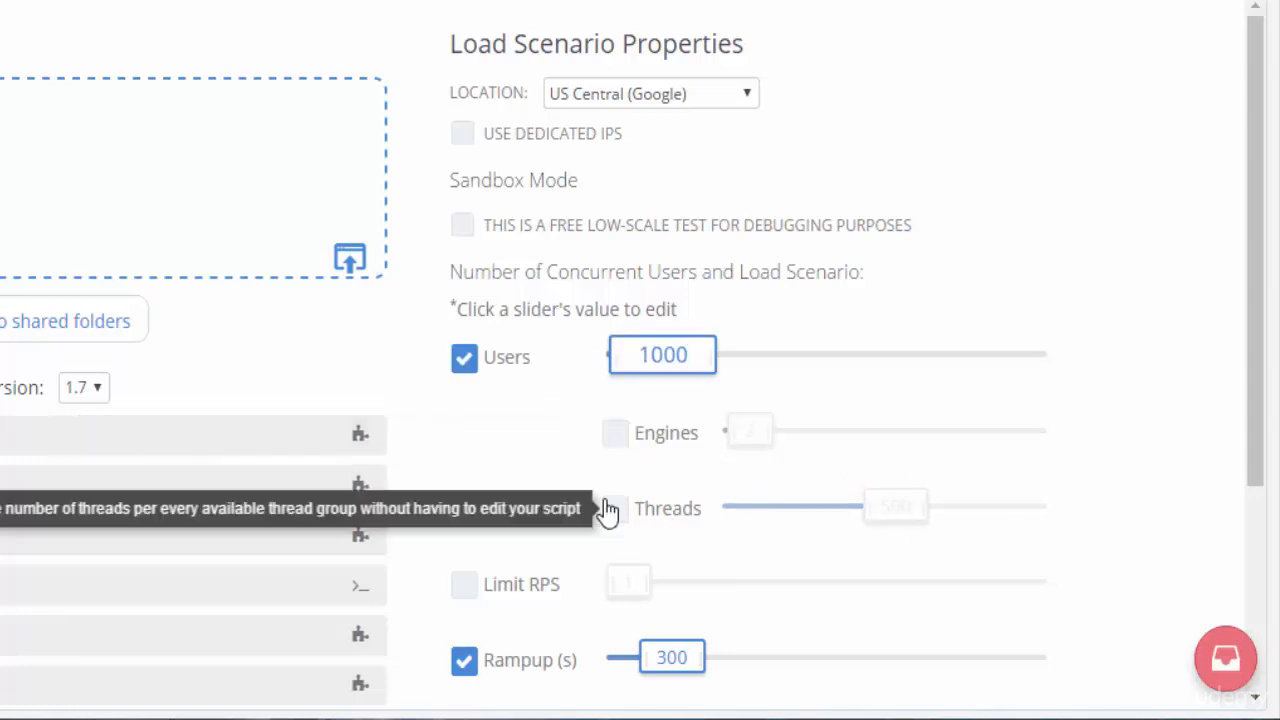
Turn the Limit RPS option on and off again.
{"action": "scroll", "coordinate": [457, 457], "scroll_direction": "down", "scroll_amount": 3}
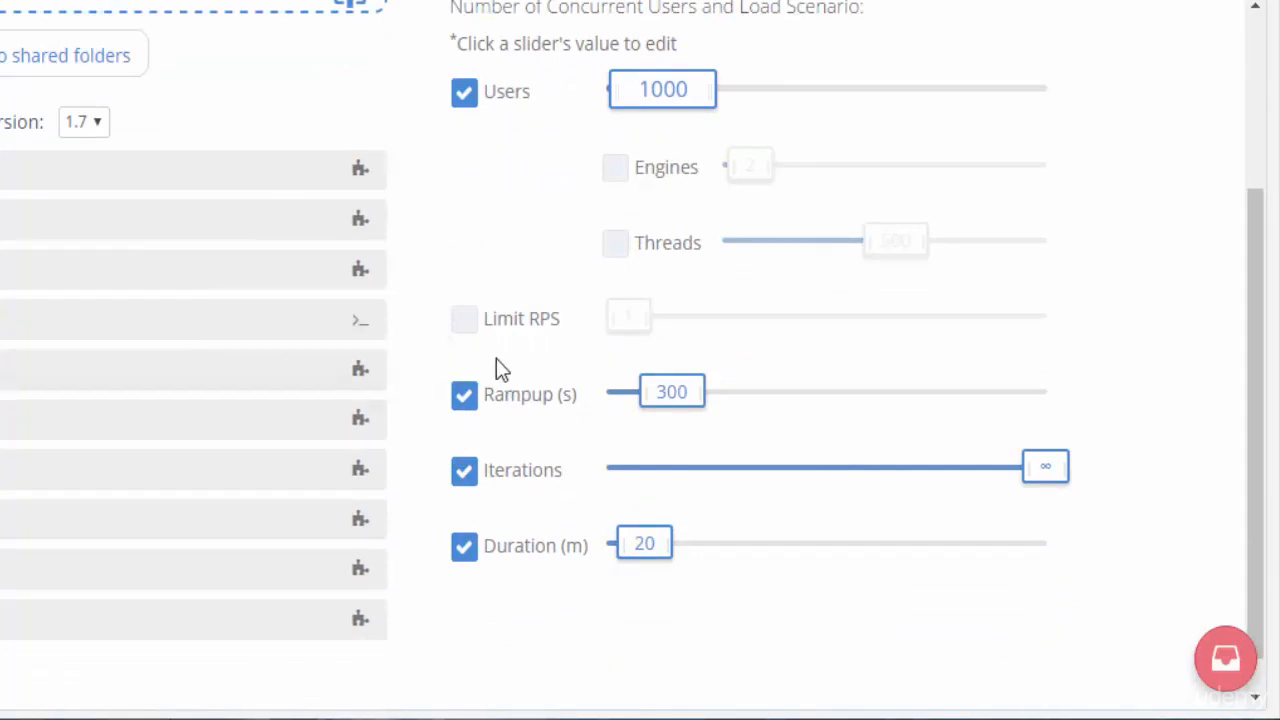
{"action": "left_click", "coordinate": [466, 328]}
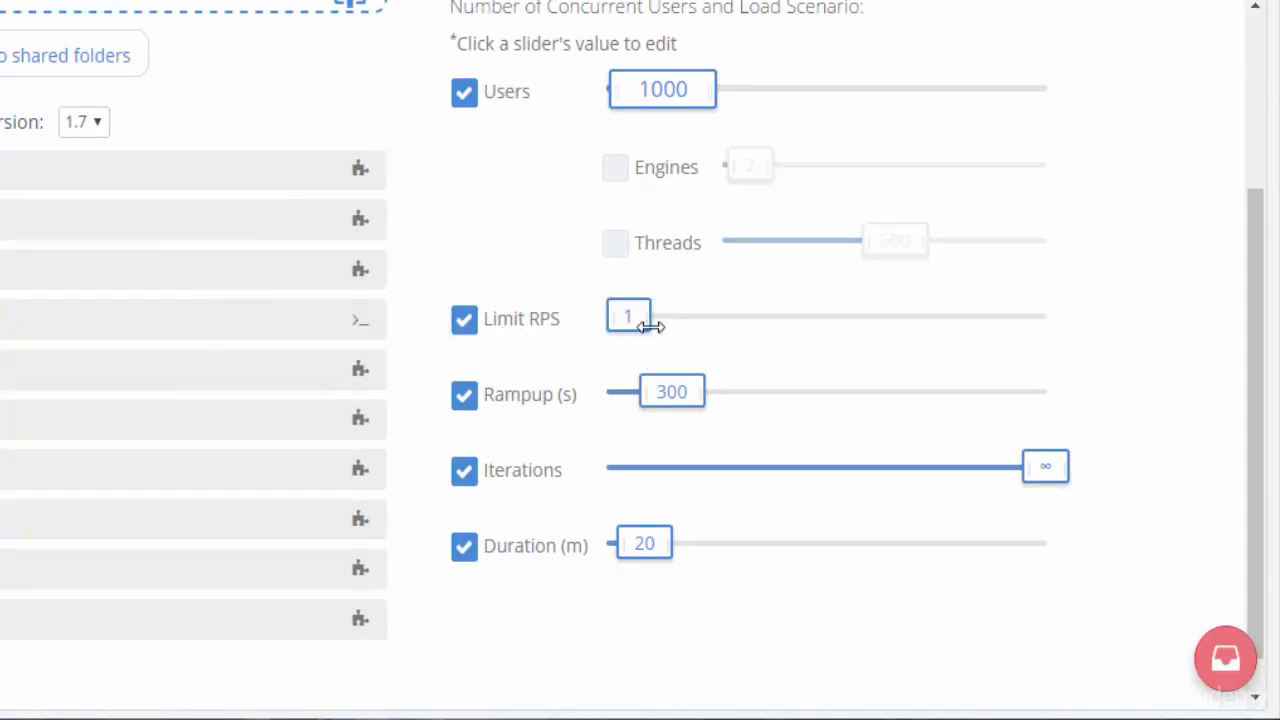
{"action": "left_click", "coordinate": [466, 328]}
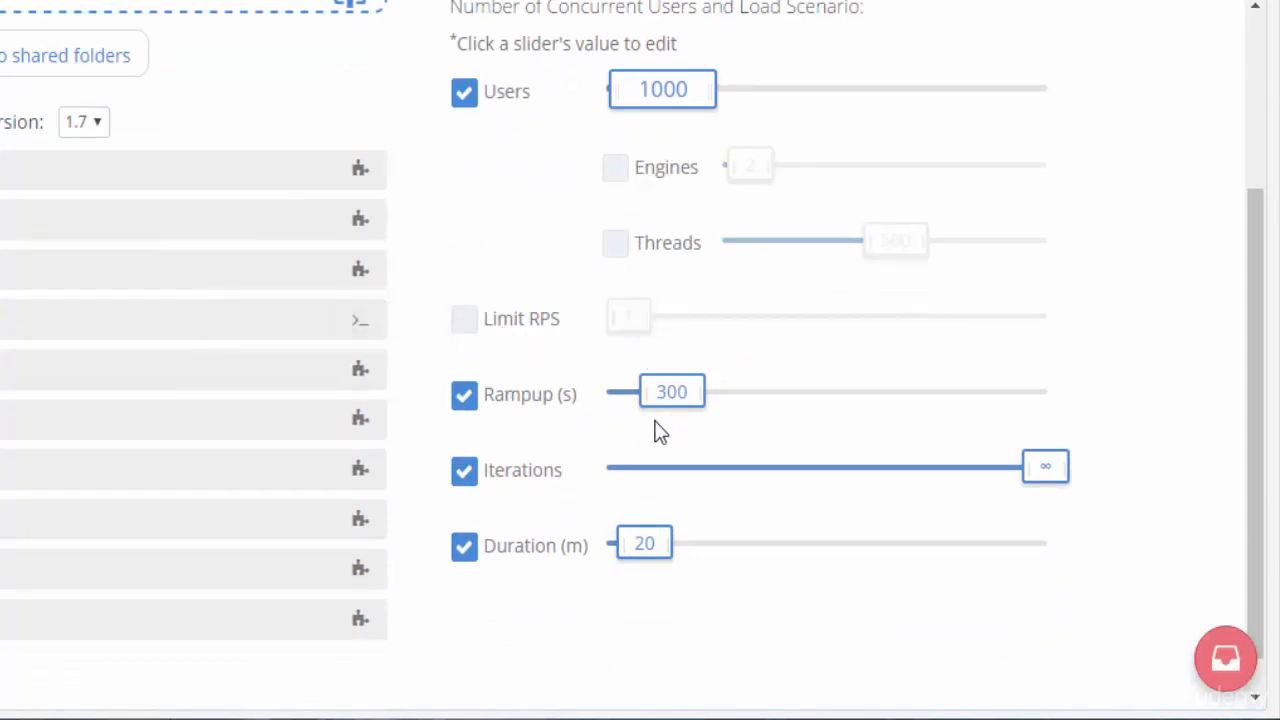
Set the load scenario's ramp-up to 1000 seconds and its iterations to 10.
{"action": "left_click", "coordinate": [672, 394]}
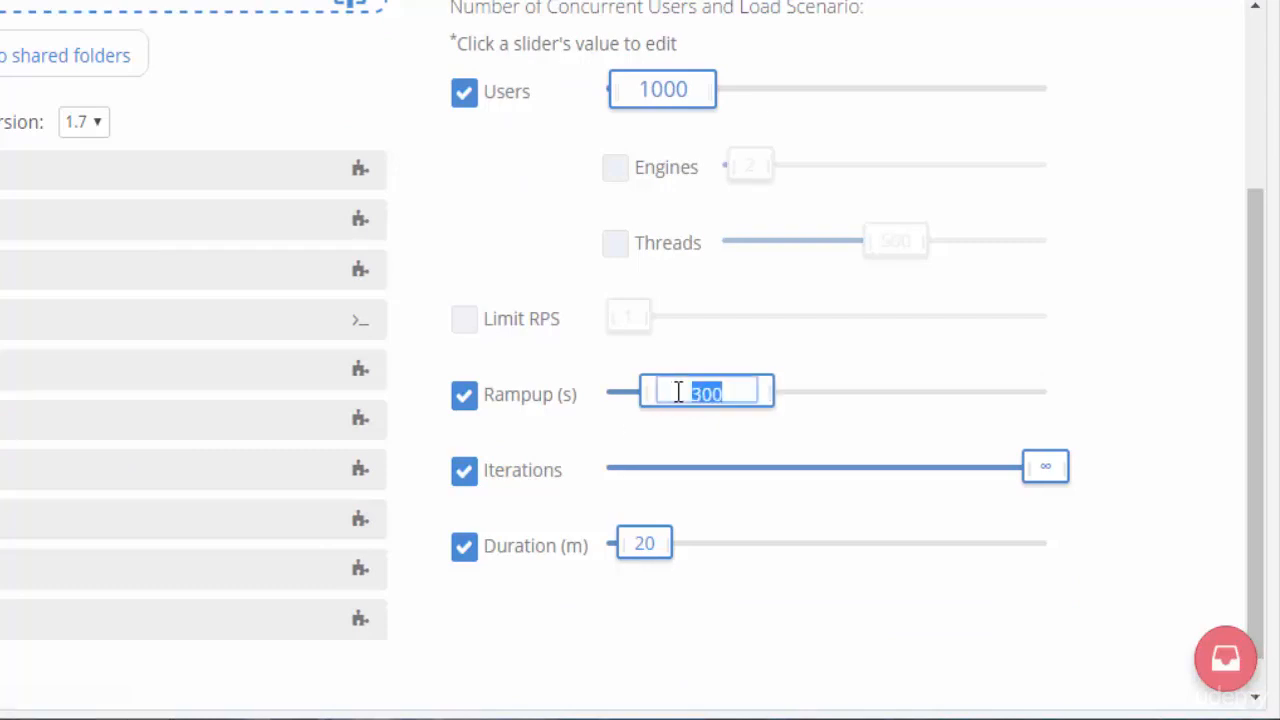
{"action": "type", "text": "1000"}
{"action": "left_click", "coordinate": [445, 350]}
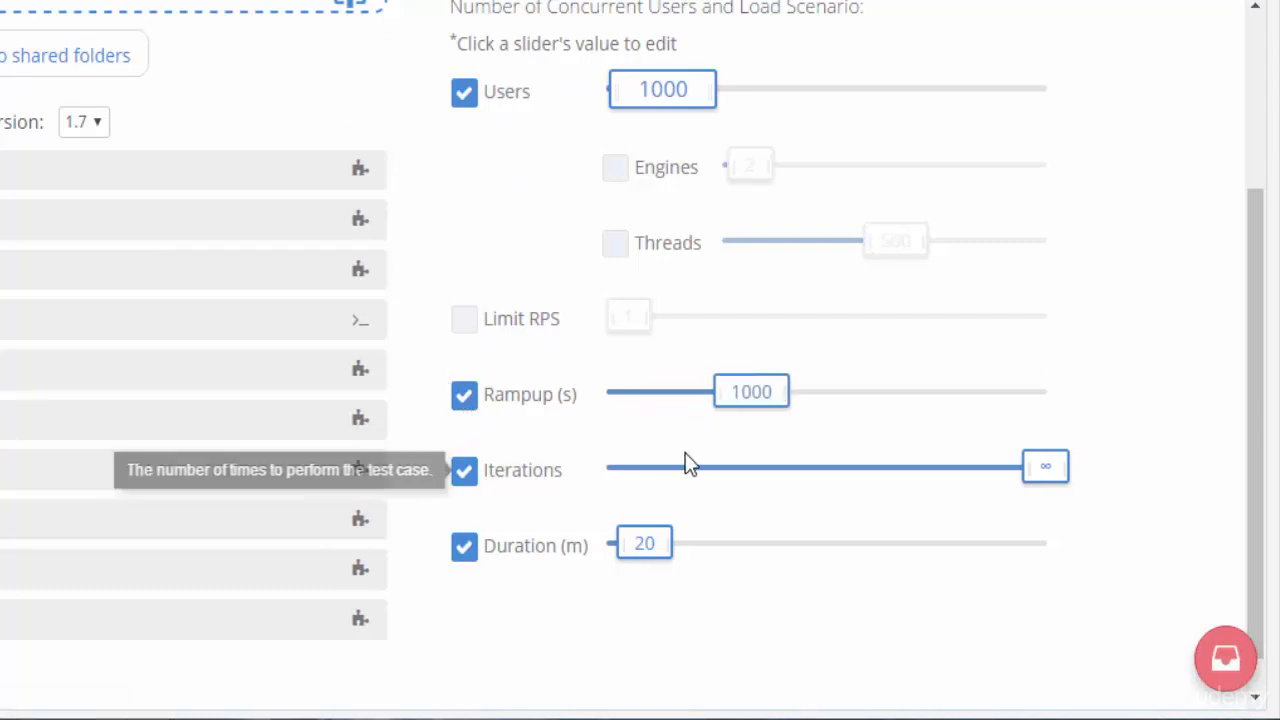
{"action": "left_click_drag", "start_coordinate": [1054, 478], "coordinate": [1050, 474]}
{"action": "left_click", "coordinate": [1040, 471]}
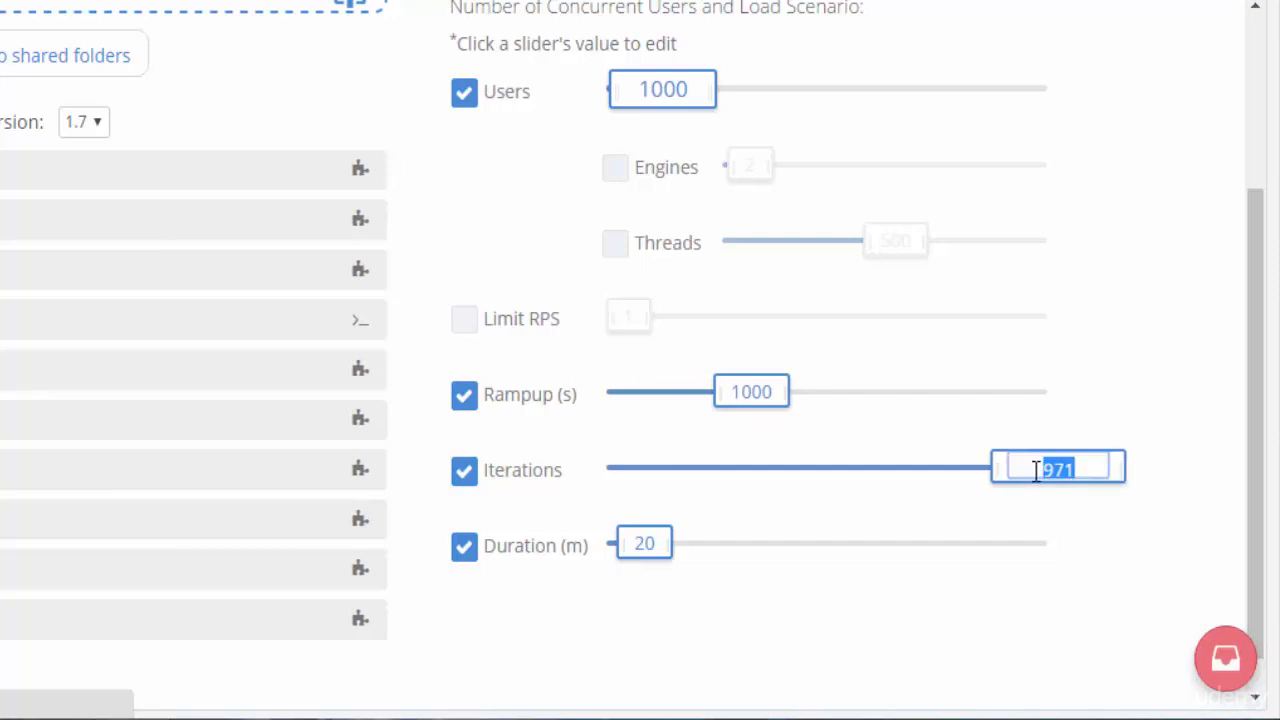
{"action": "type", "text": "10"}
{"action": "left_click", "coordinate": [409, 491]}
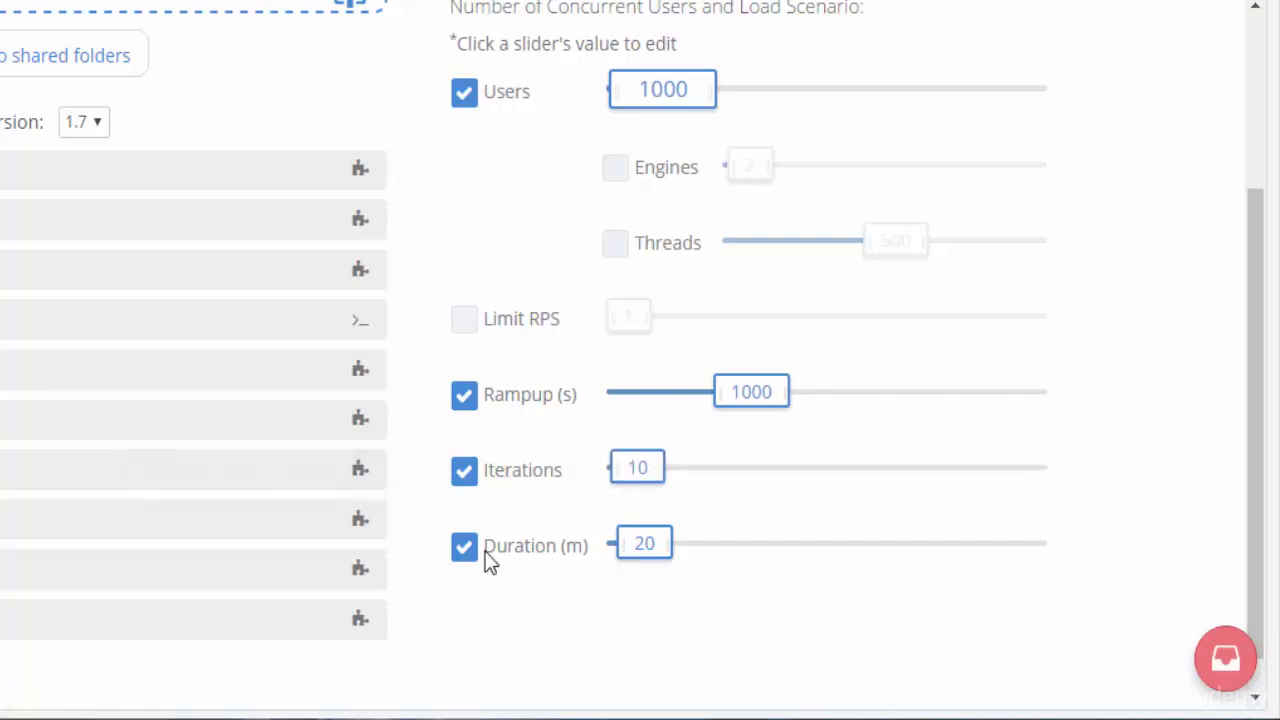
Set the load scenario's duration to 60 minutes.
{"action": "left_click", "coordinate": [648, 543]}
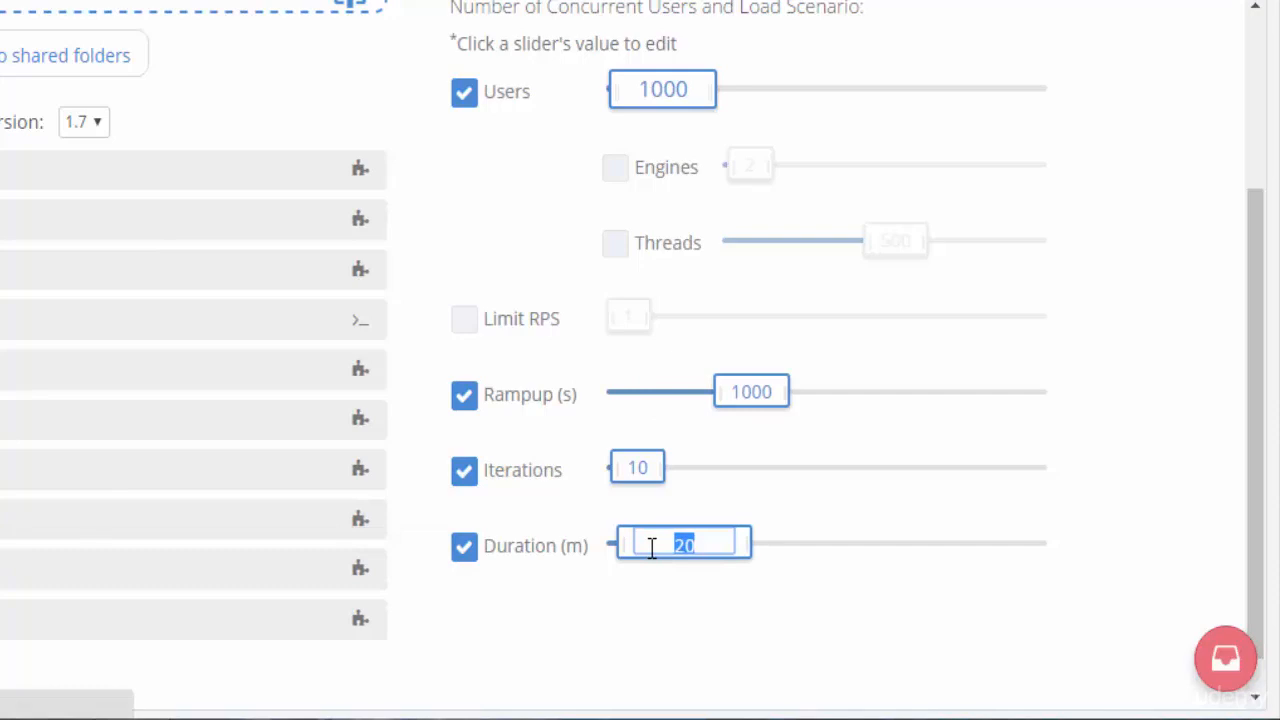
{"action": "type", "text": "60"}
{"action": "left_click", "coordinate": [543, 600]}
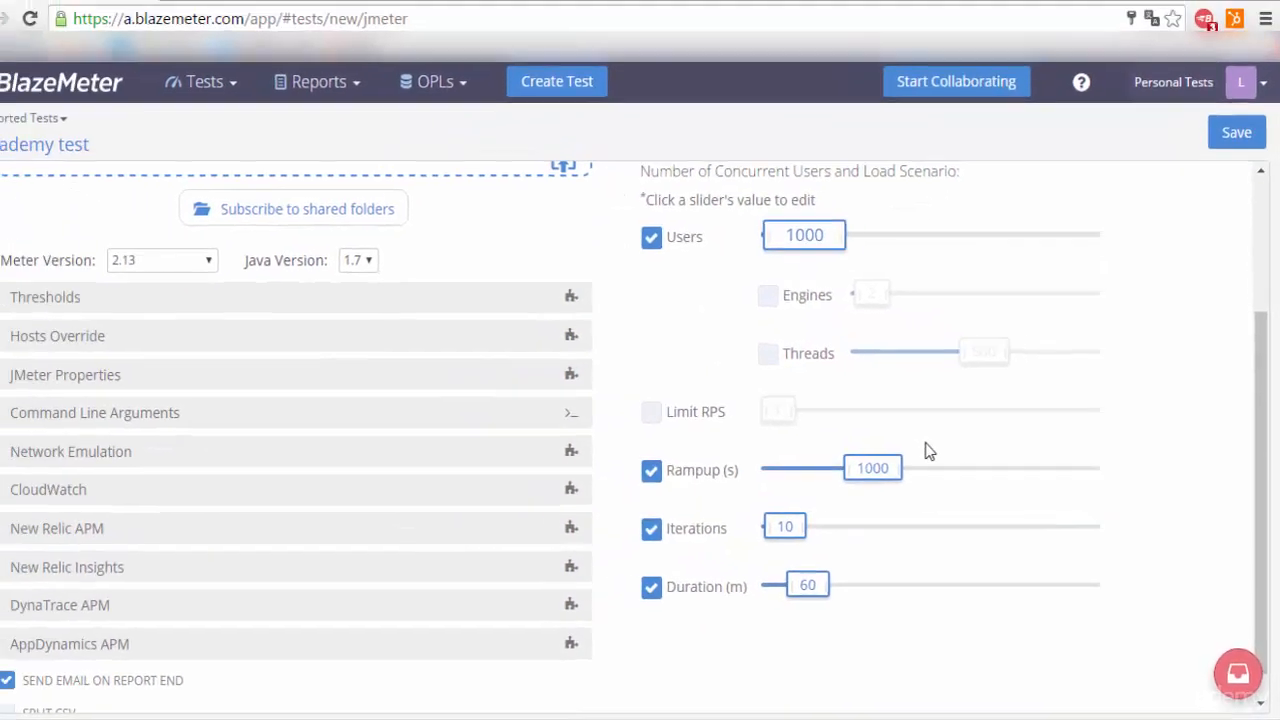
Save the Academy test and launch its servers to start the load test.
{"action": "scroll", "coordinate": [846, 361], "scroll_direction": "up", "scroll_amount": 3}
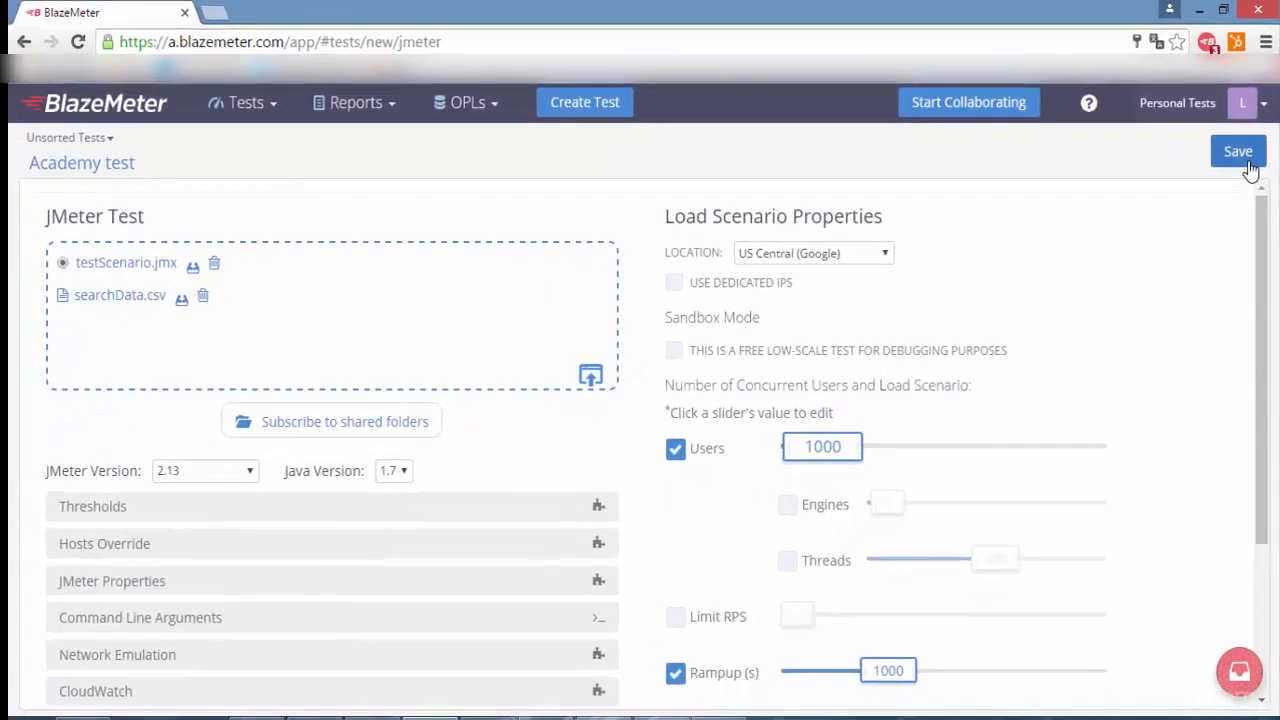
{"action": "left_click", "coordinate": [1248, 166]}
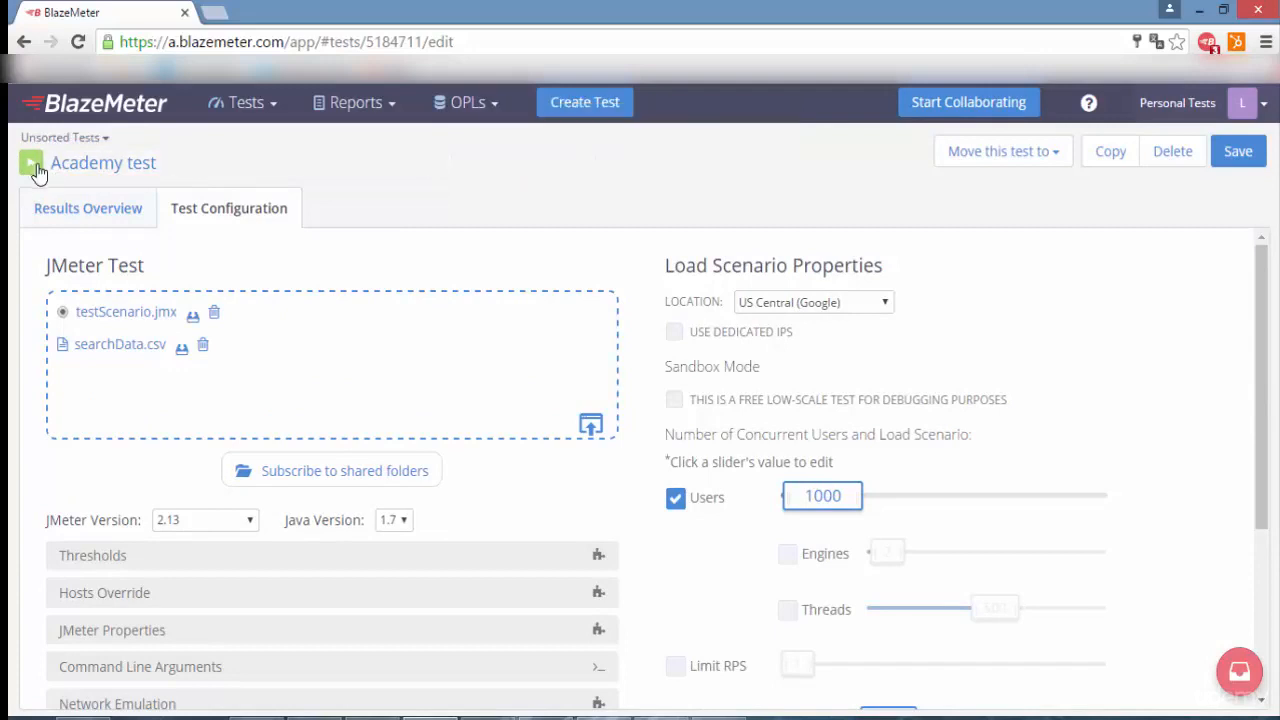
{"action": "left_click", "coordinate": [30, 168]}
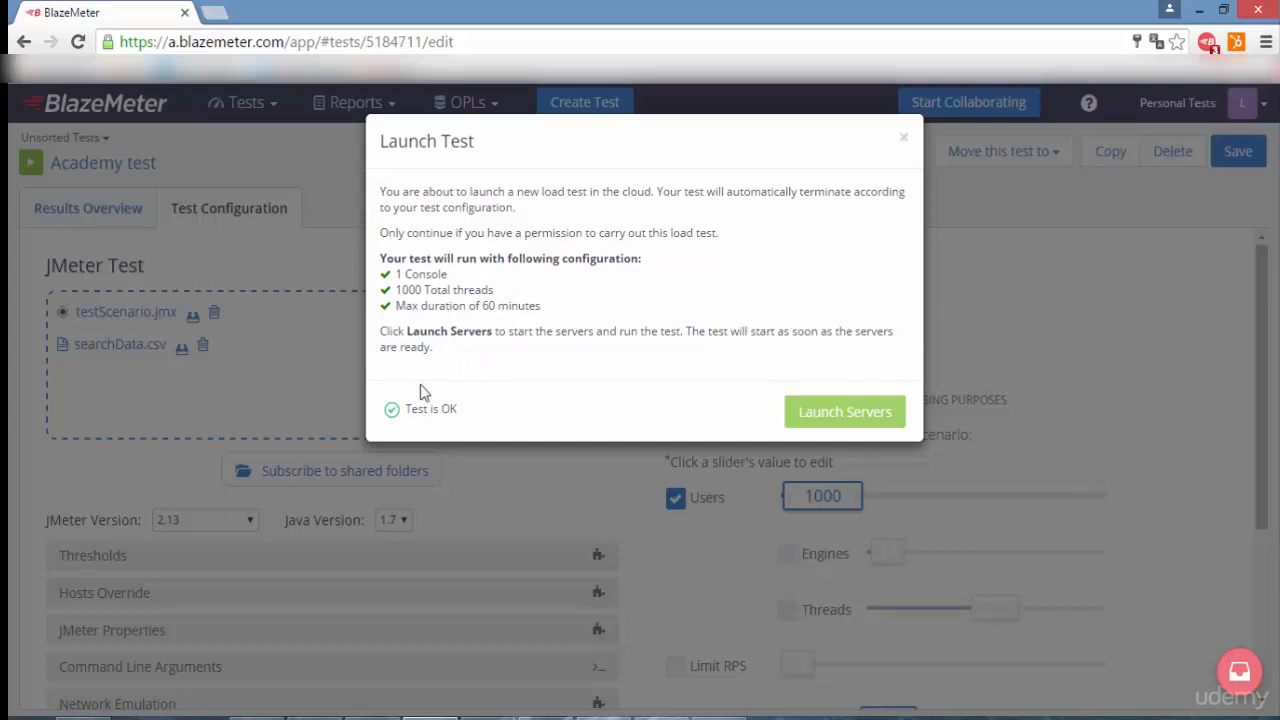
{"action": "left_click", "coordinate": [856, 411]}
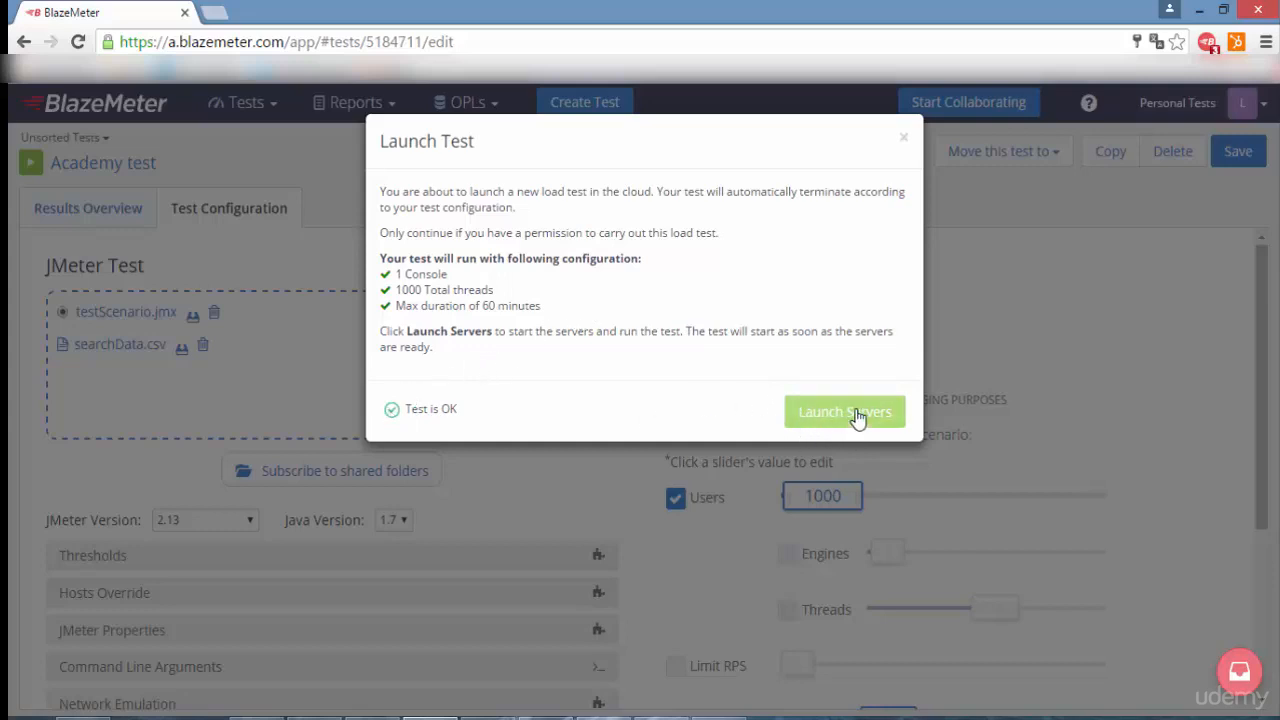